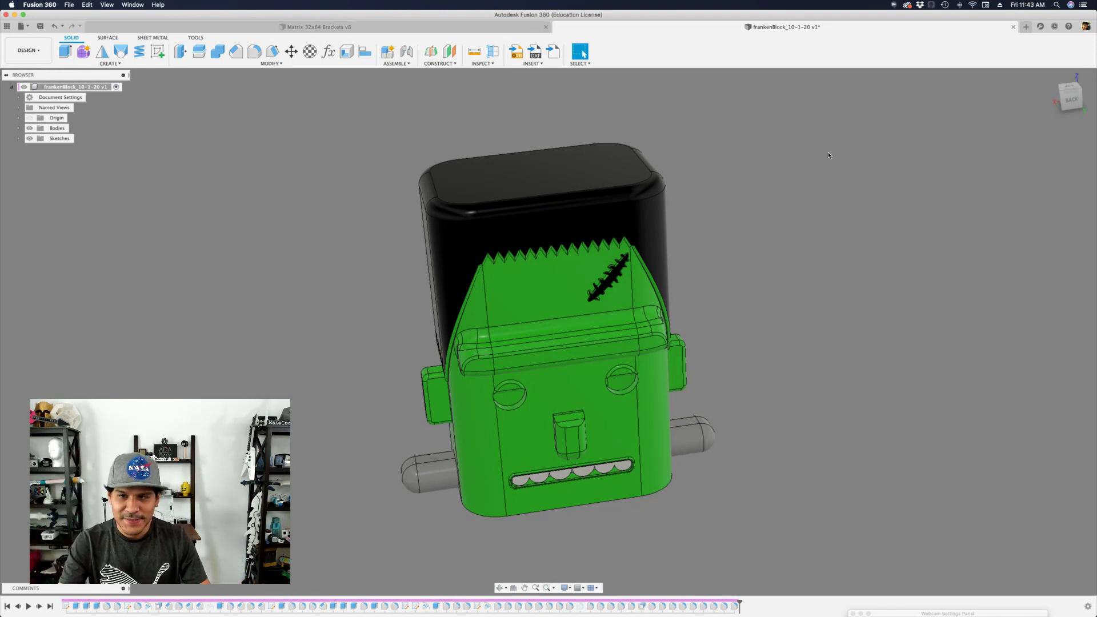
Step: Start a Draft on the ear block and select its underside as the face to taper
shift+scroll(829, 152, left, 10)
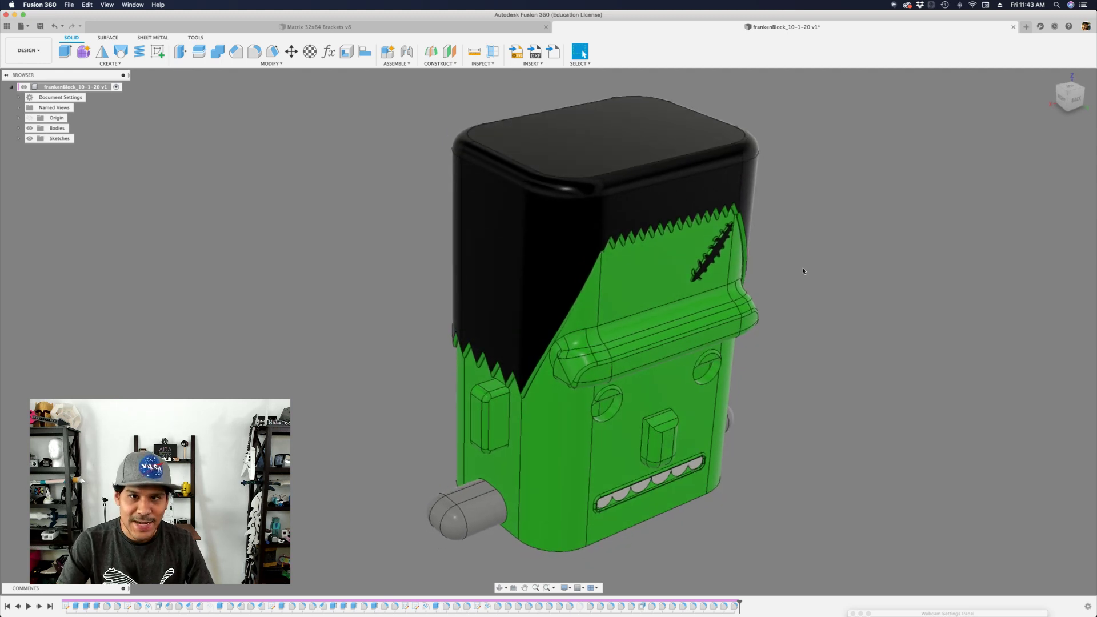
click(275, 64)
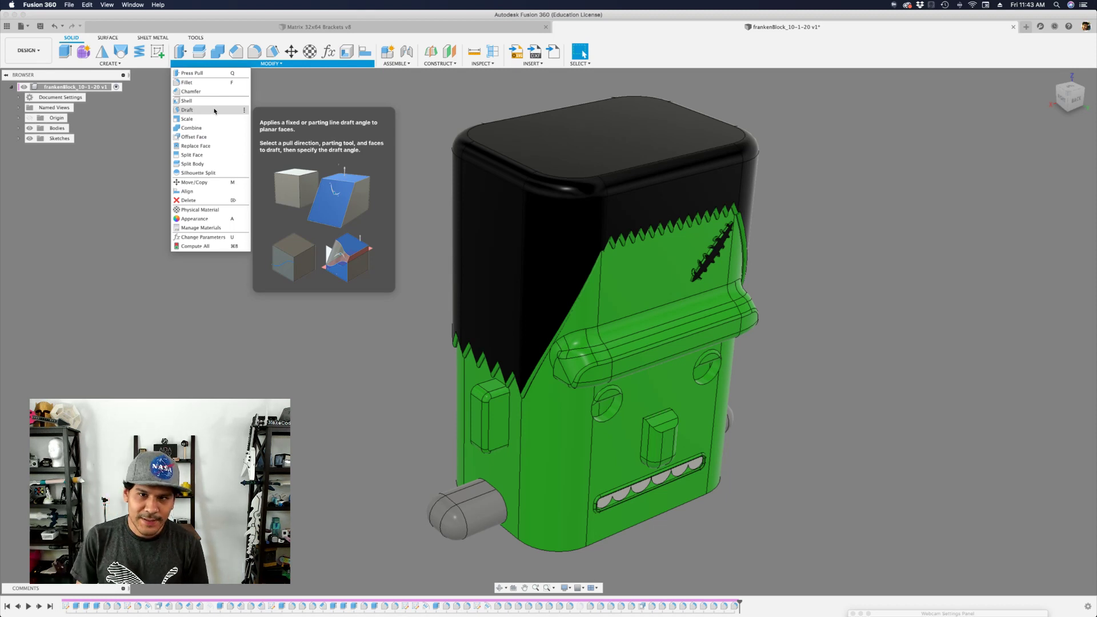
click(325, 324)
scroll(325, 324, up, 10)
shift+middle_drag(325, 325, 495, 253)
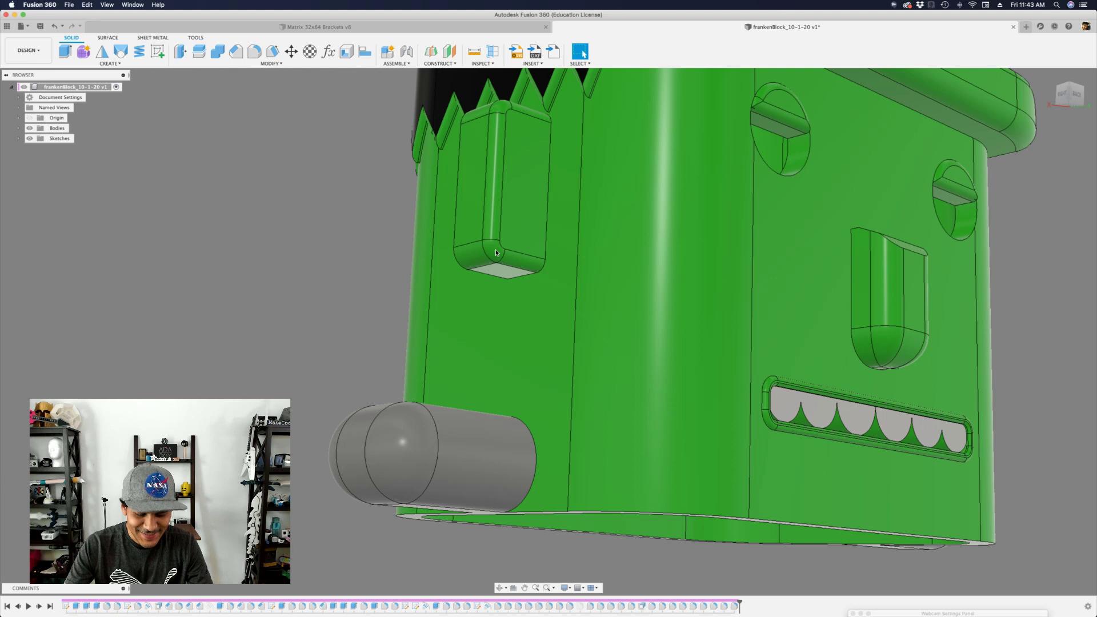
key(s)
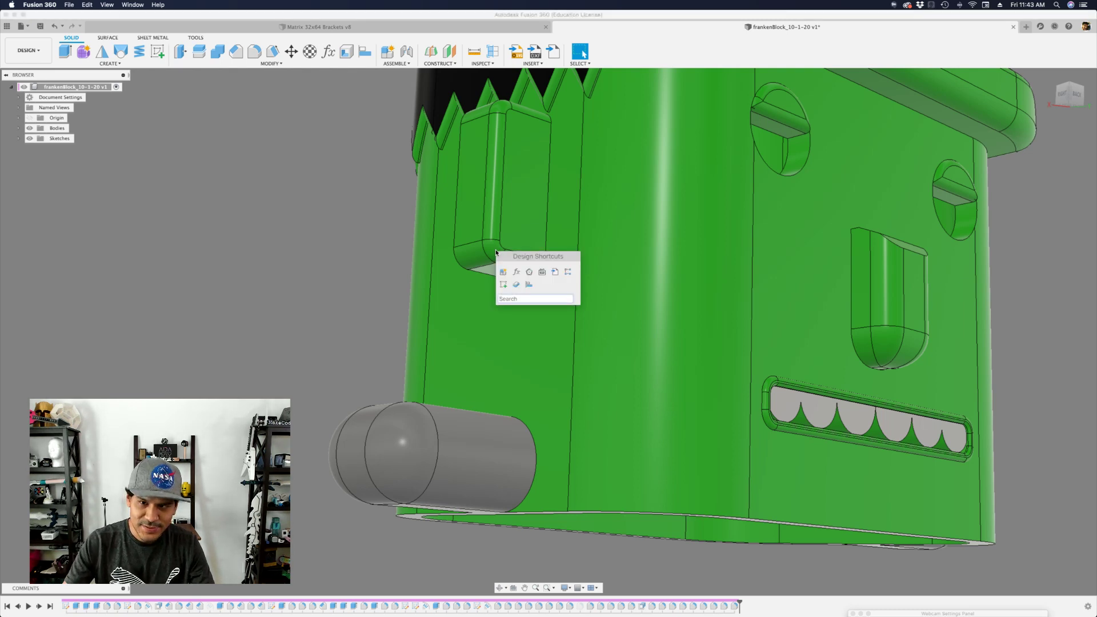
text(dra)
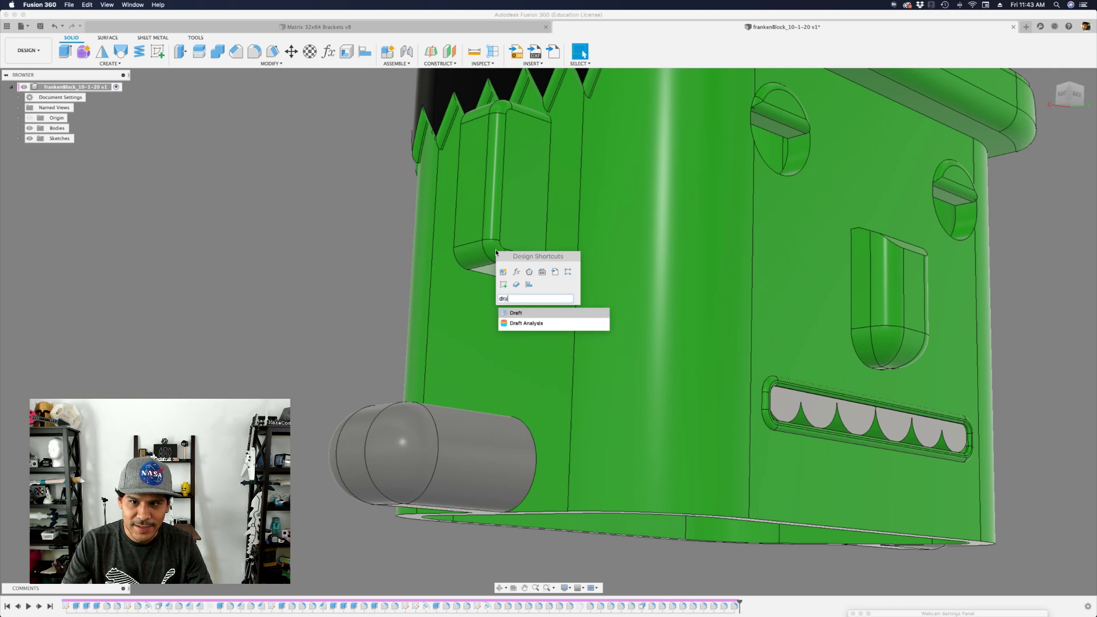
click(516, 313)
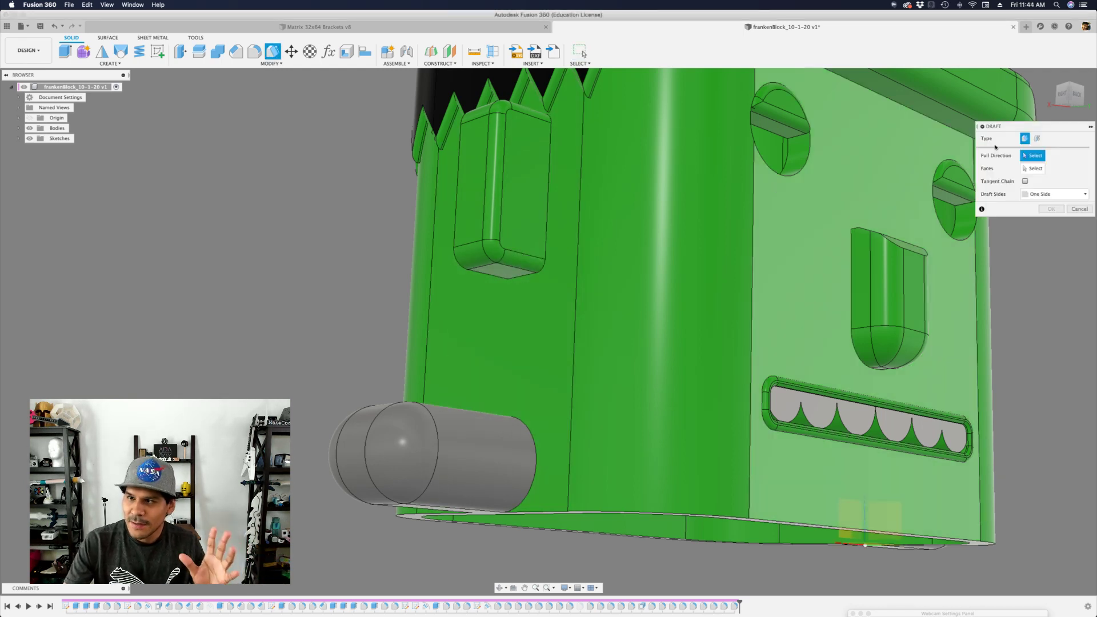
click(1039, 169)
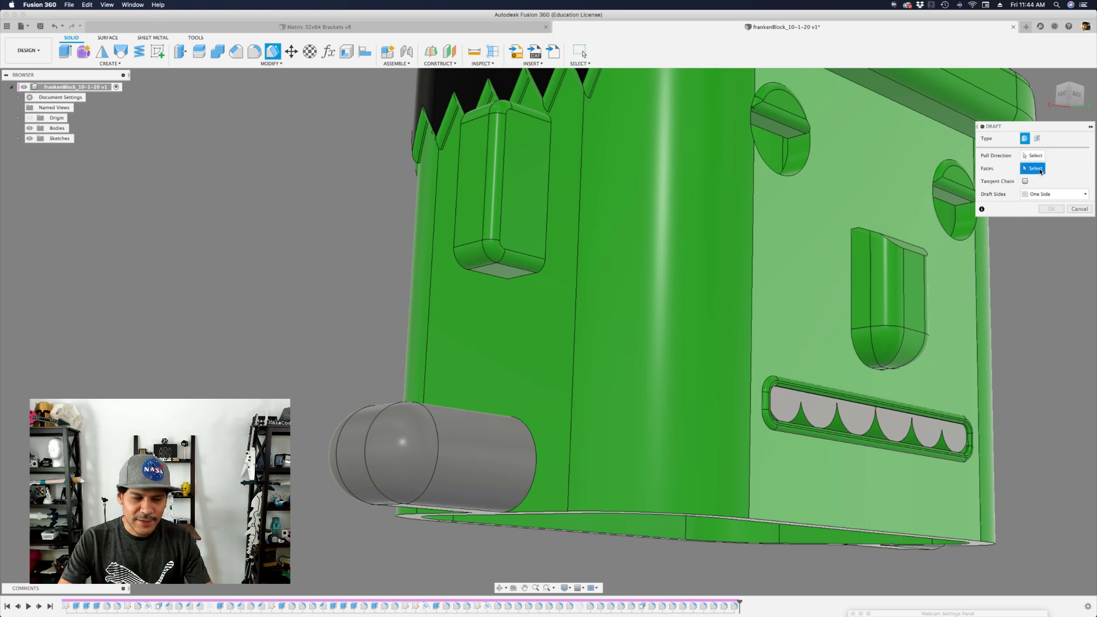
shift+middle_drag(540, 240, 507, 190)
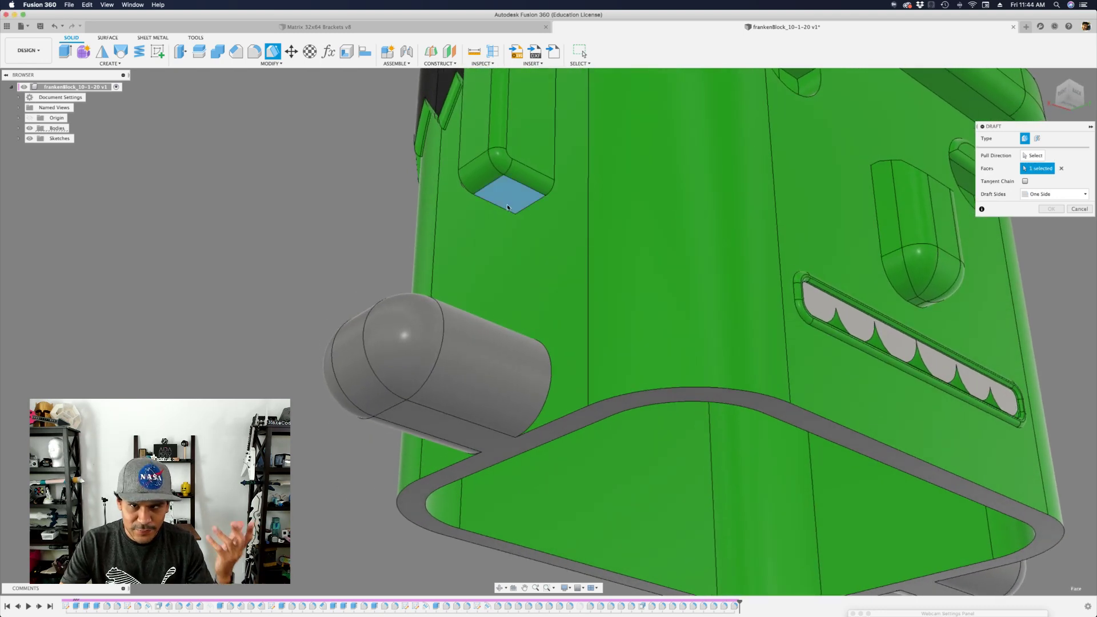
shift+scroll(337, 238, down, 10)
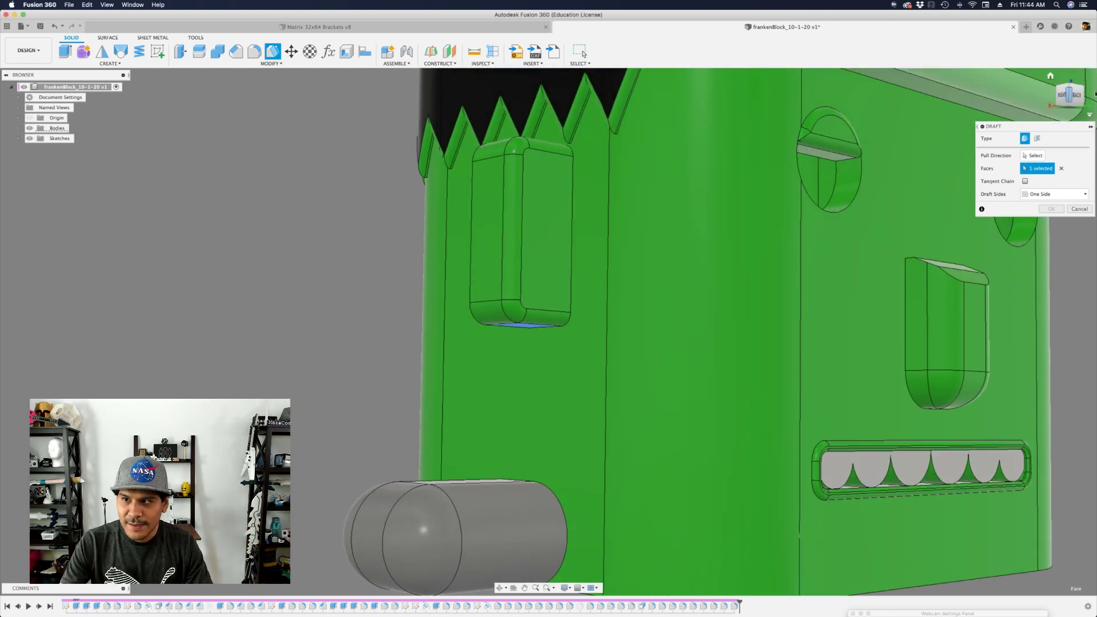
click(1032, 156)
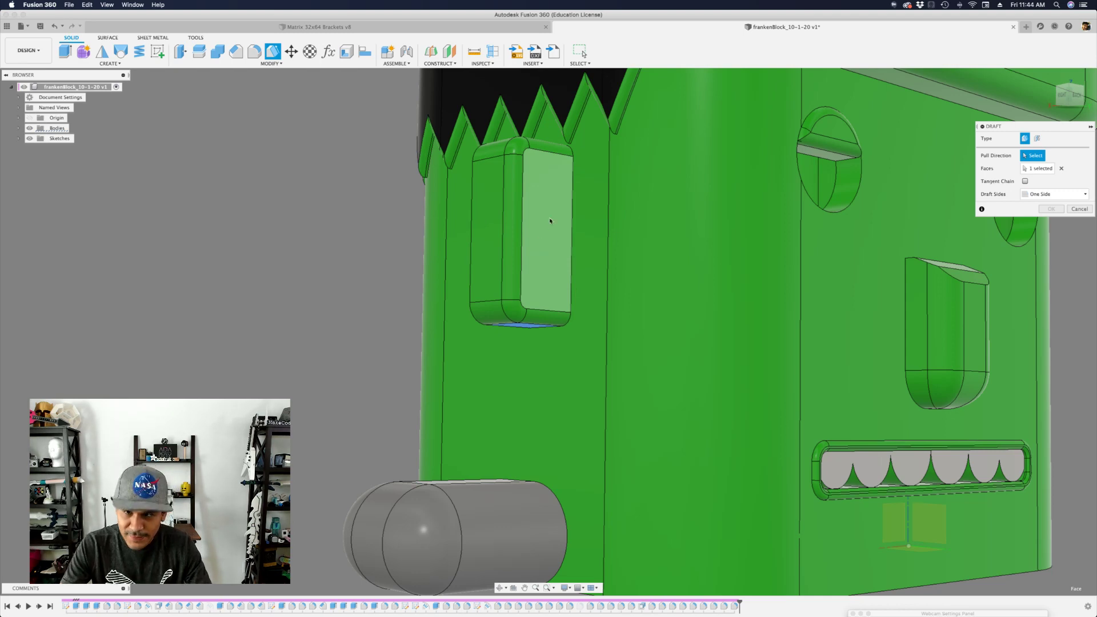
shift+middle_drag(551, 221, 605, 255)
click(524, 188)
scroll(524, 197, up, 4)
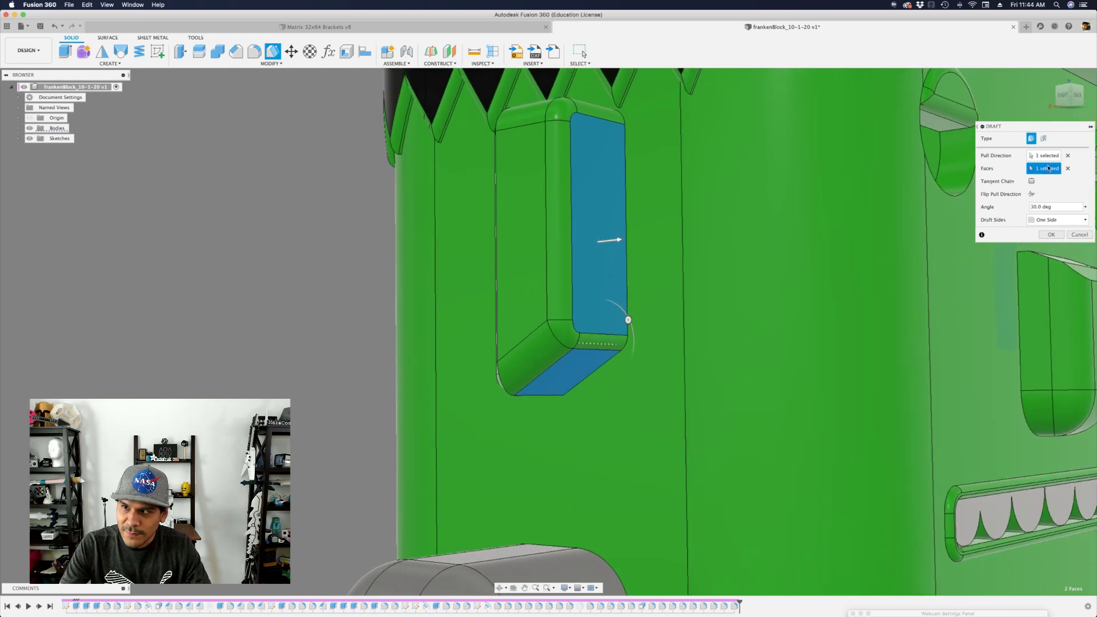
click(1067, 156)
Step: Use the ear's outer face as the pull direction and set the draft angle to 30 degrees
shift+middle_drag(653, 228, 619, 201)
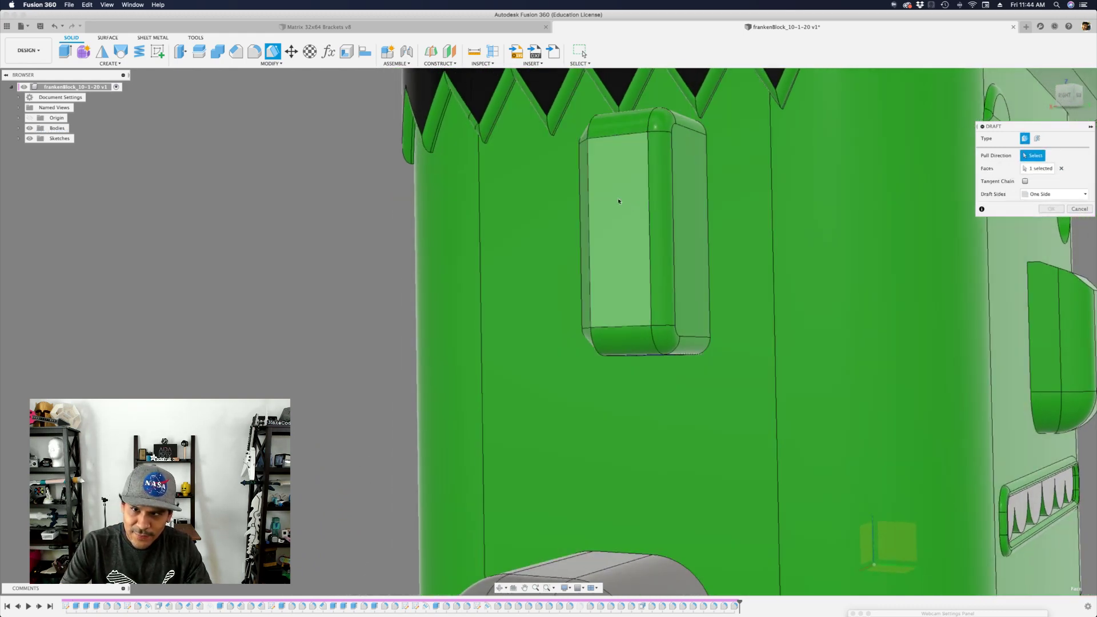
click(633, 206)
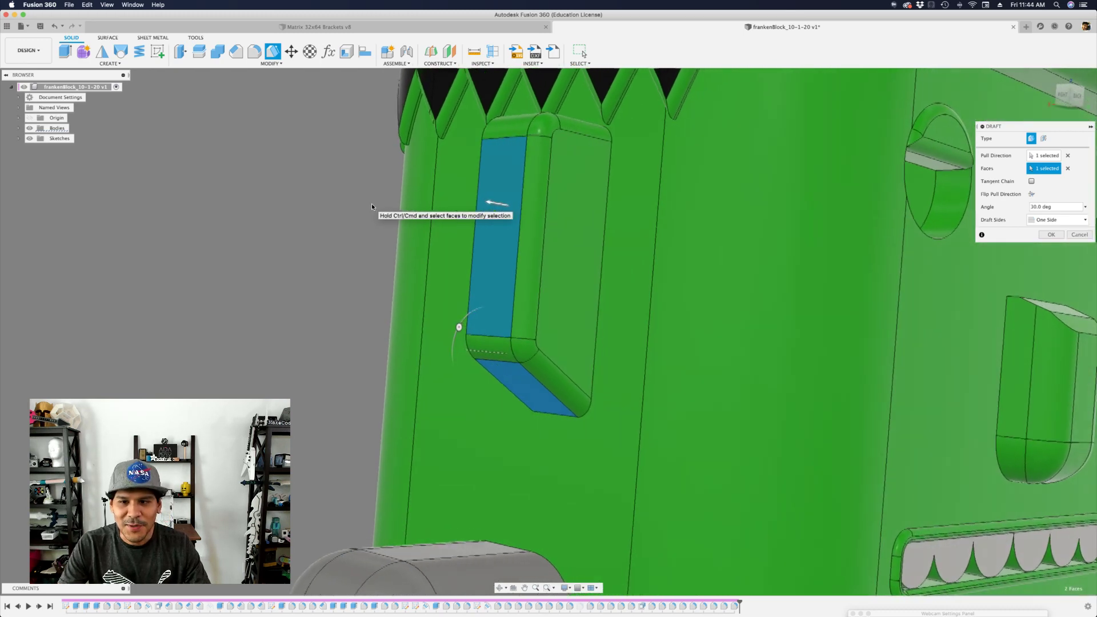
shift+middle_drag(371, 203, 473, 260)
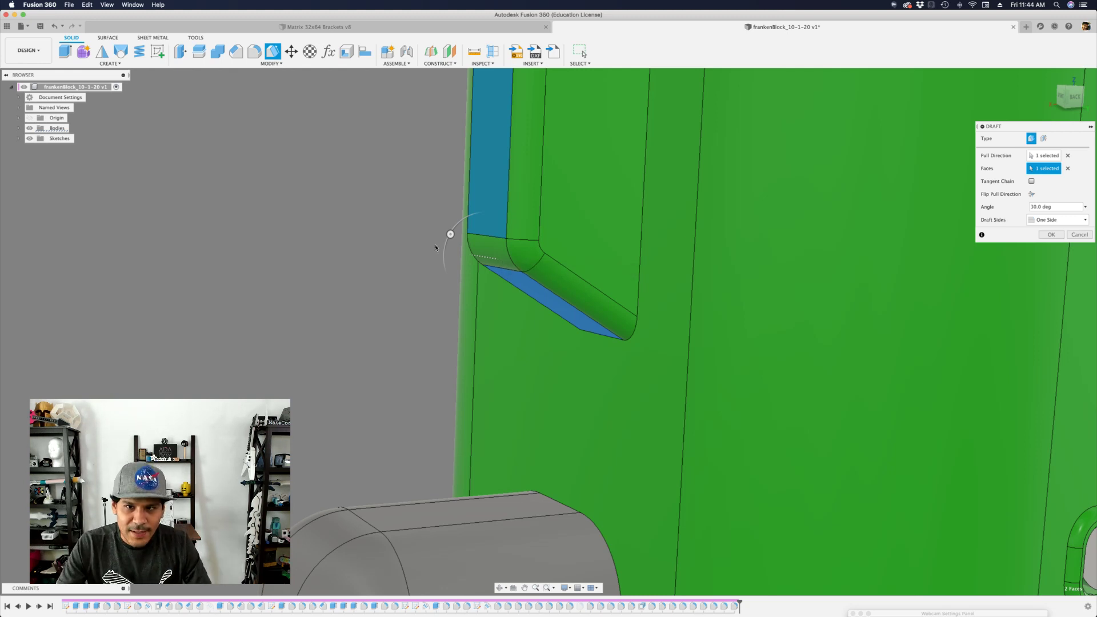
mouse_move(451, 233)
mouse_down()
mouse_move(448, 274)
mouse_move(453, 231)
mouse_up()
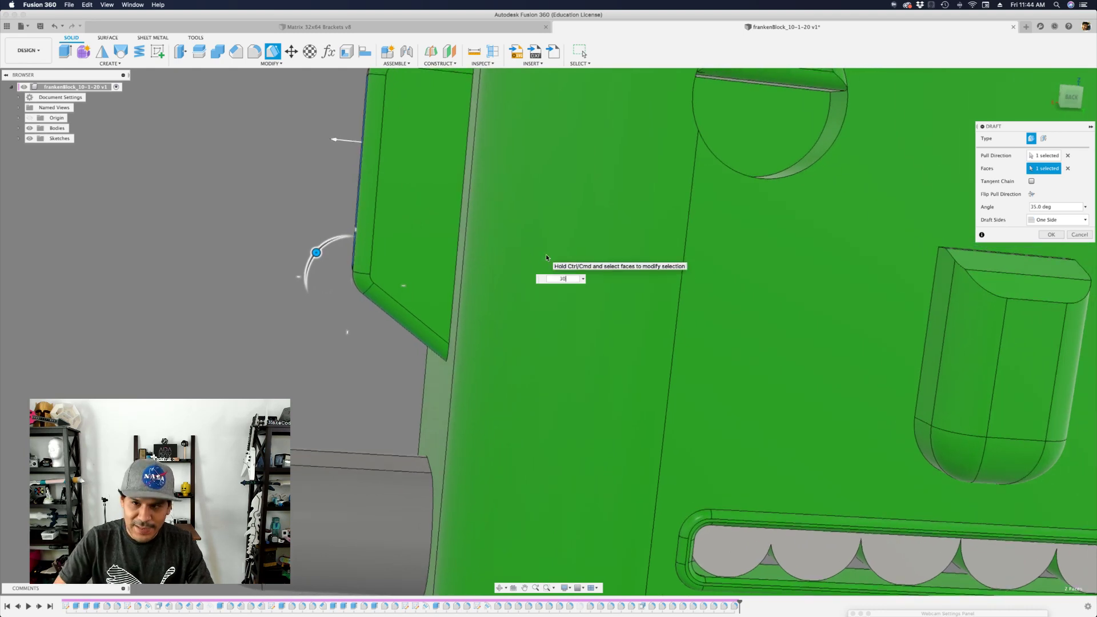
text(30)
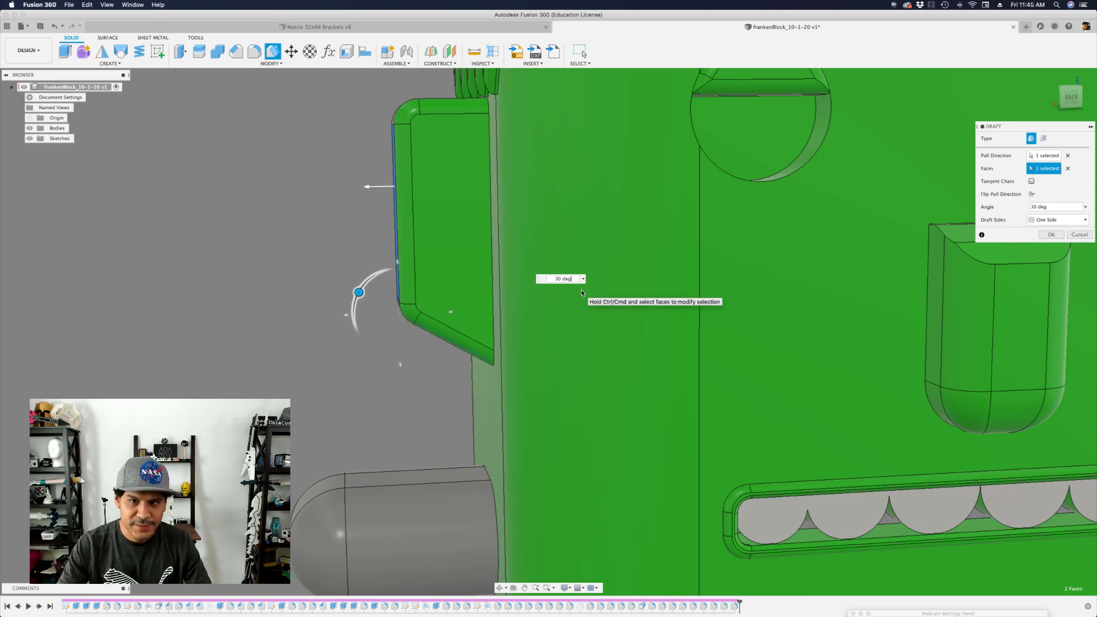
Step: Try flipping the draft's pull direction, return it to pointing outward from the ear, and apply the draft
scroll(413, 318, up, 5)
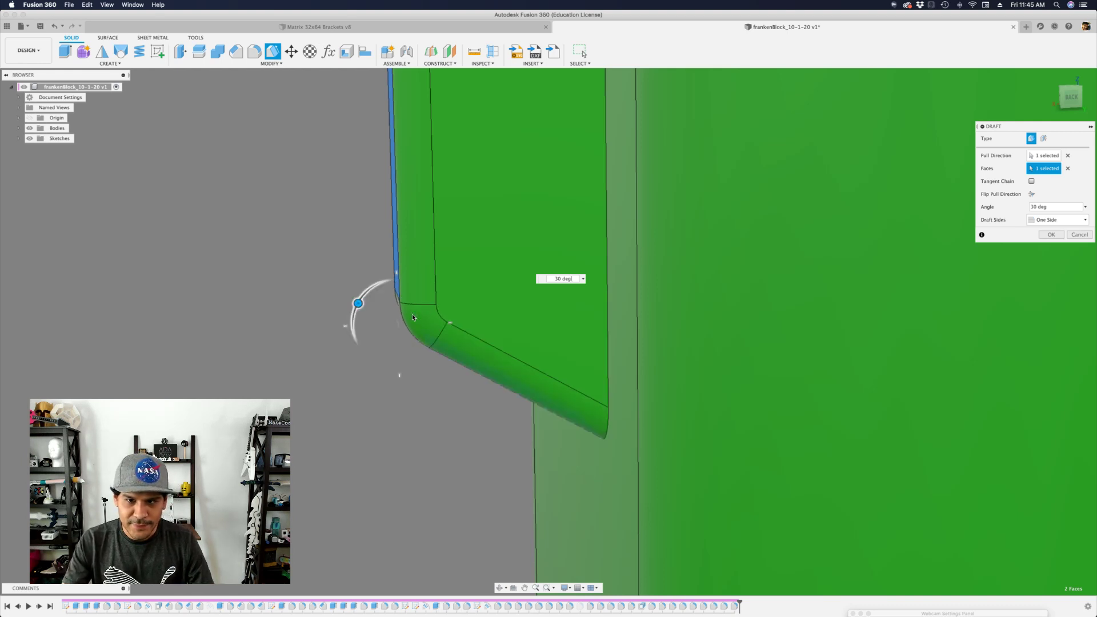
scroll(413, 317, down, 5)
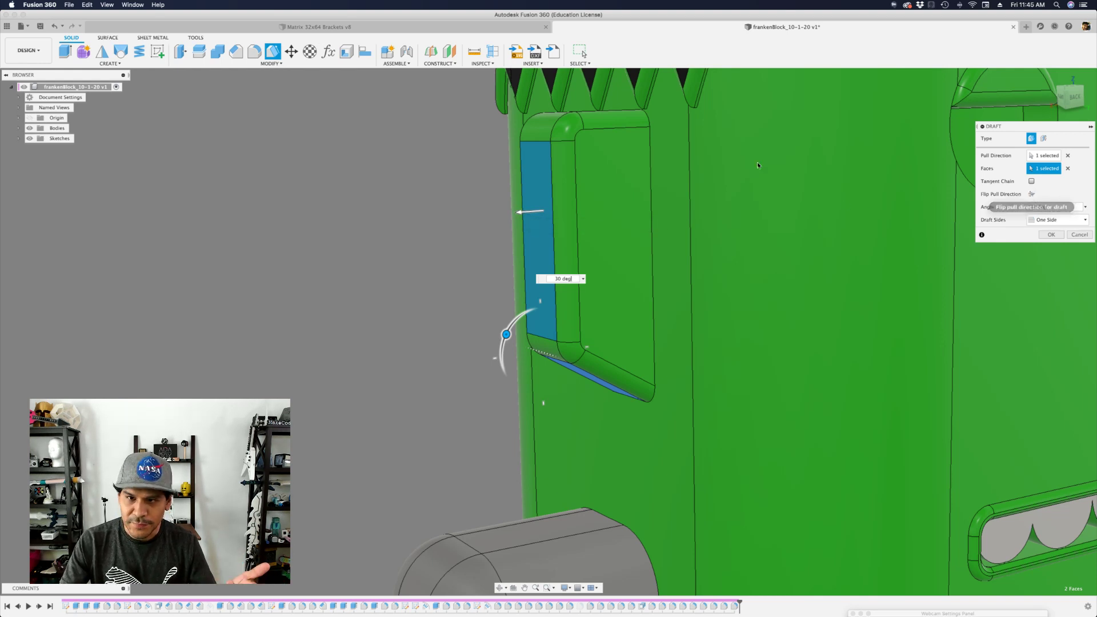
click(533, 212)
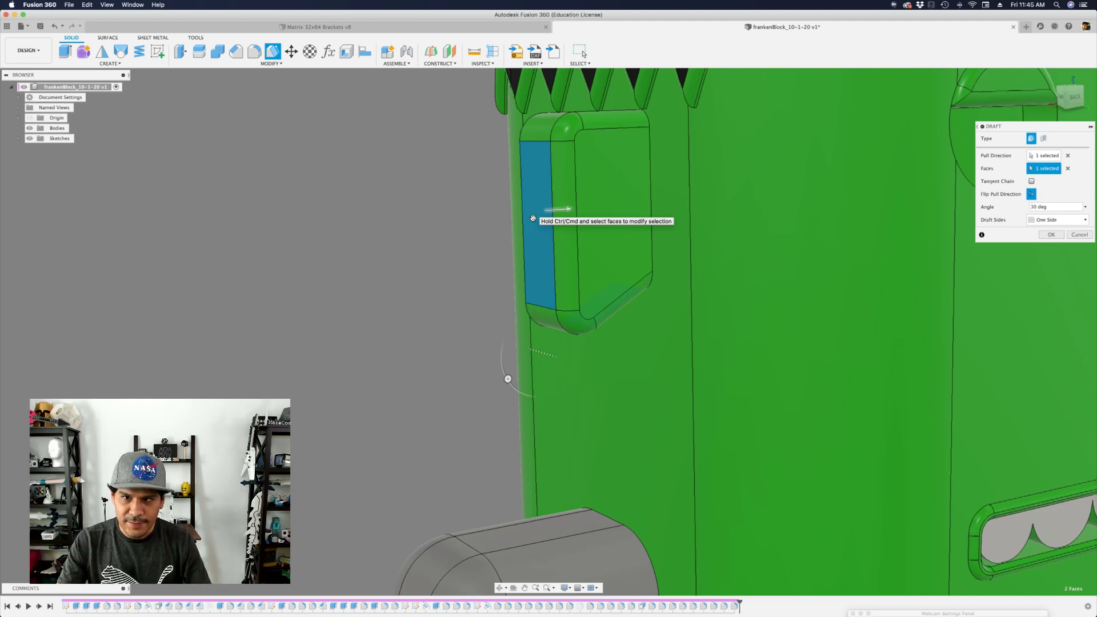
click(560, 215)
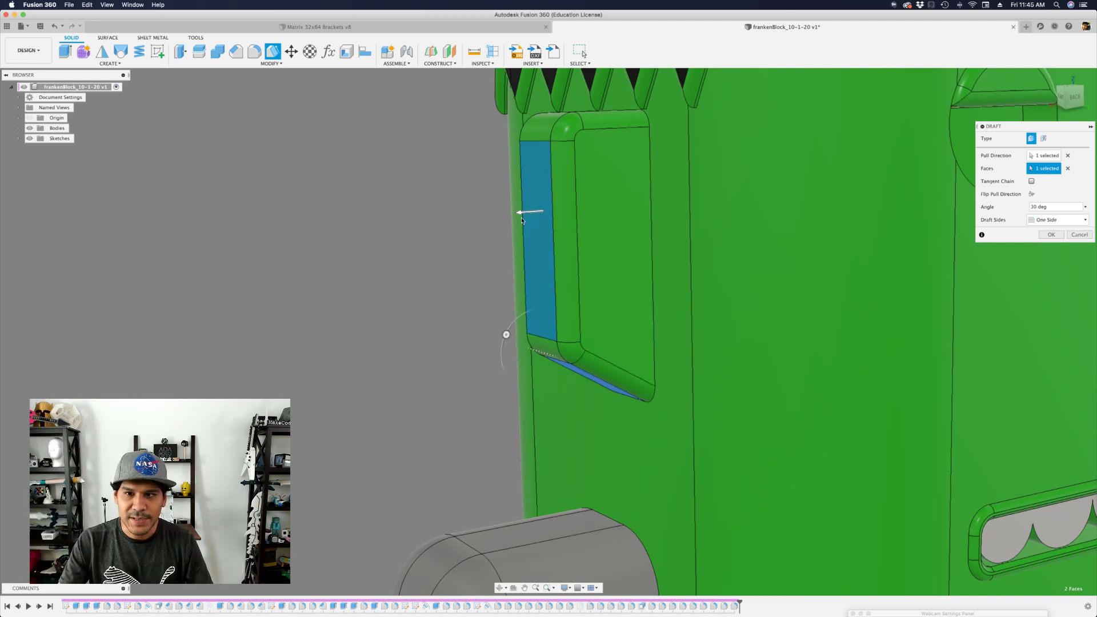
shift+middle_drag(521, 220, 467, 224)
click(460, 217)
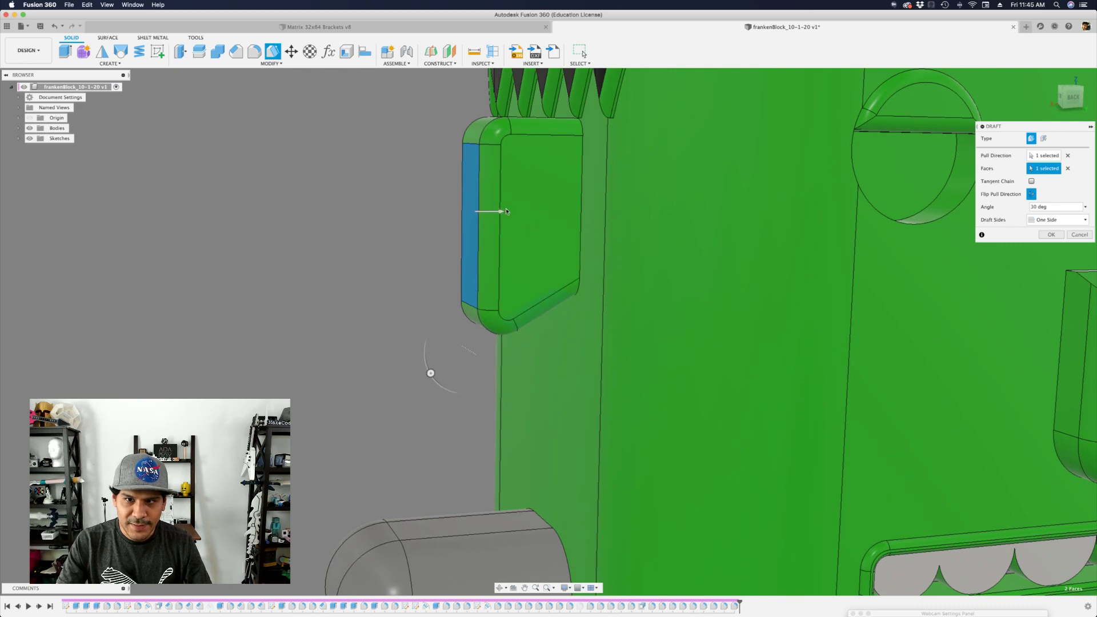
click(487, 220)
shift+middle_drag(392, 245, 392, 247)
key(Return)
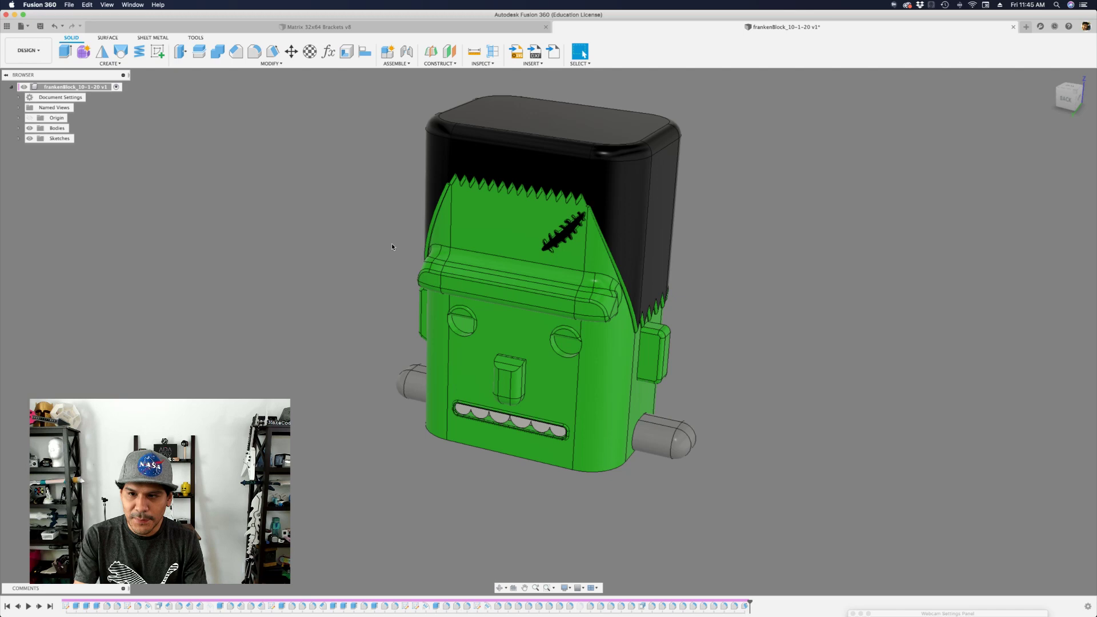
shift+middle_drag(666, 308, 666, 309)
scroll(666, 308, up, 3)
scroll(666, 308, down, 3)
shift+scroll(666, 308, down, 8)
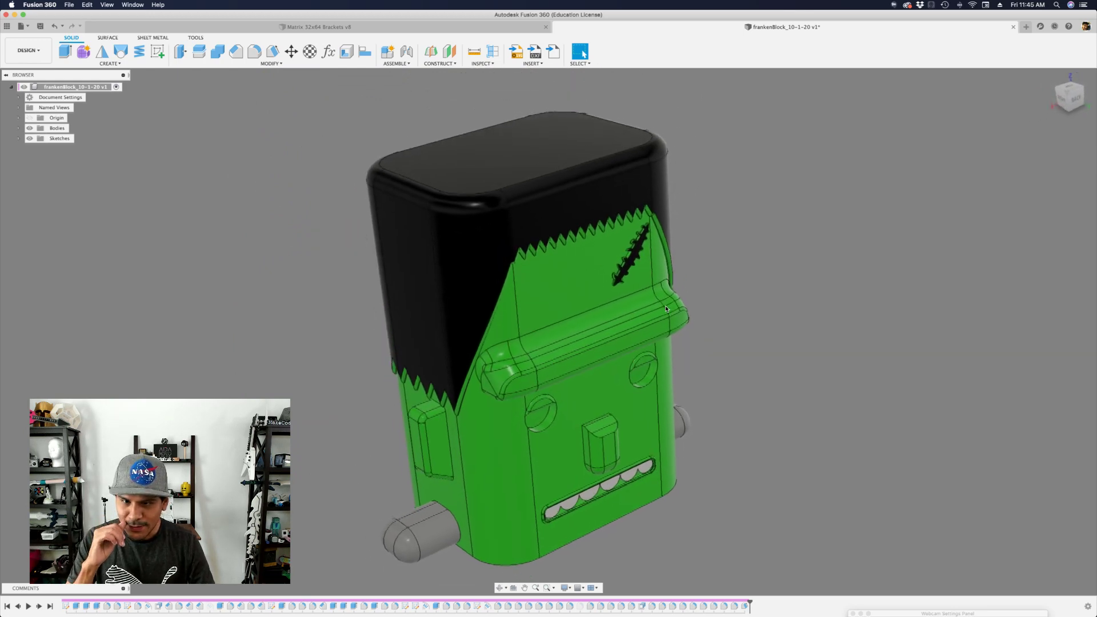
shift+scroll(665, 309, down, 3)
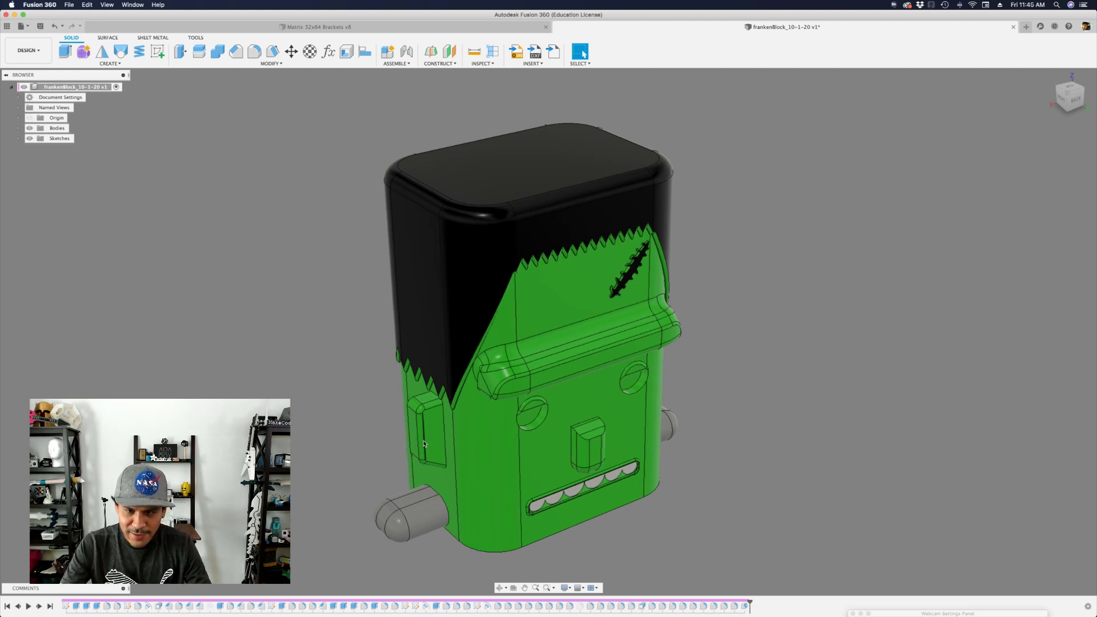
shift+middle_drag(424, 444, 766, 326)
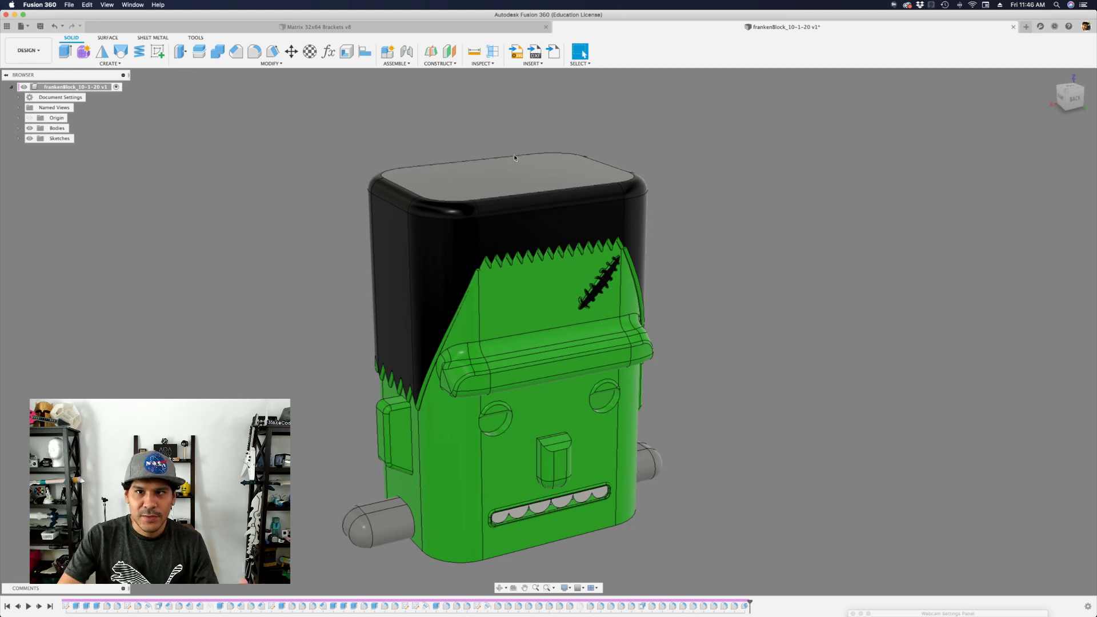
Step: Construct a midplane between the two opposite flat side faces of the black hair block
click(440, 63)
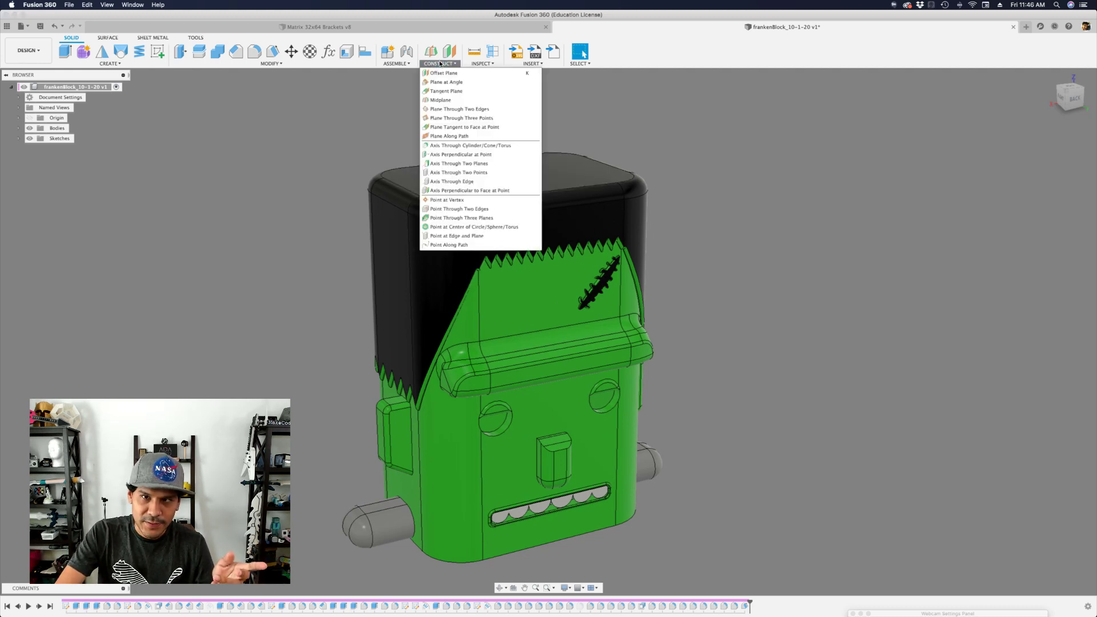
click(445, 101)
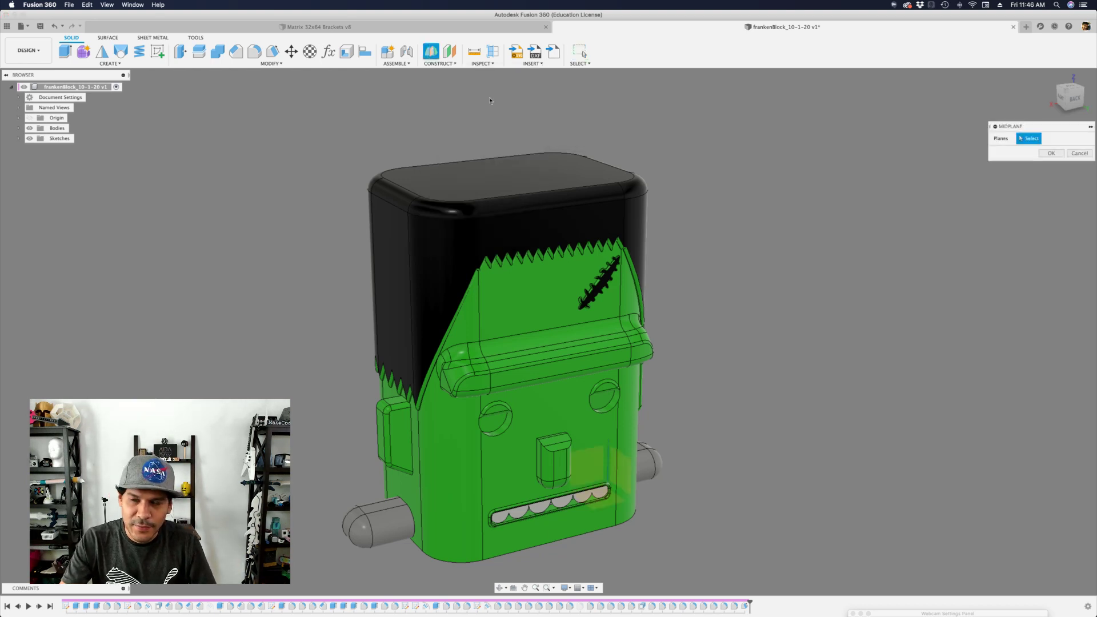
shift+middle_drag(391, 246, 580, 254)
click(396, 246)
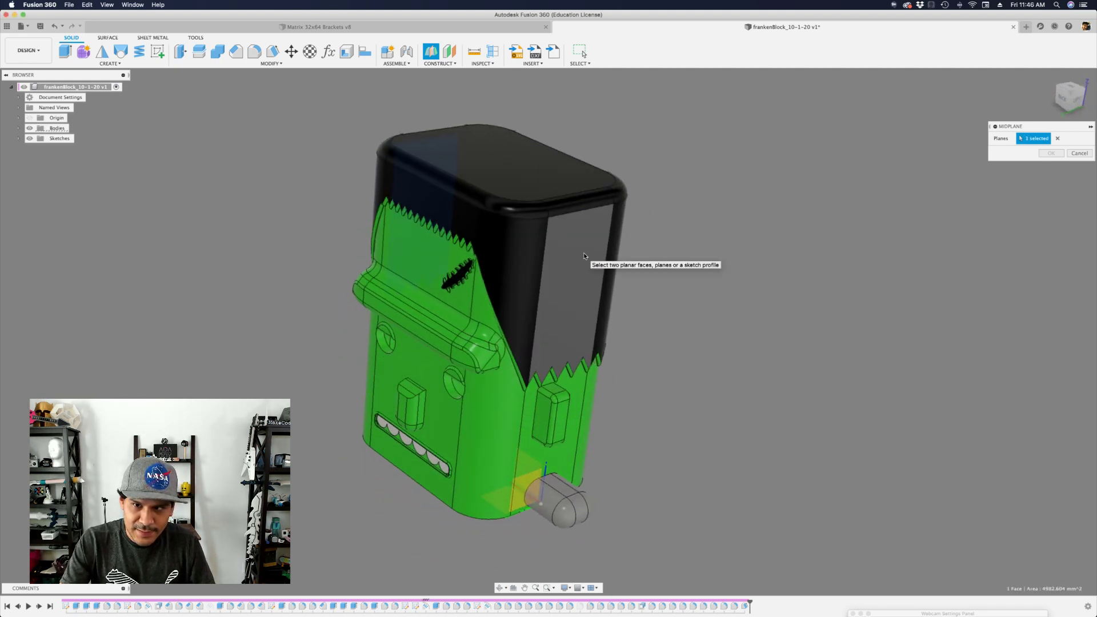
click(584, 256)
scroll(469, 184, up, 6)
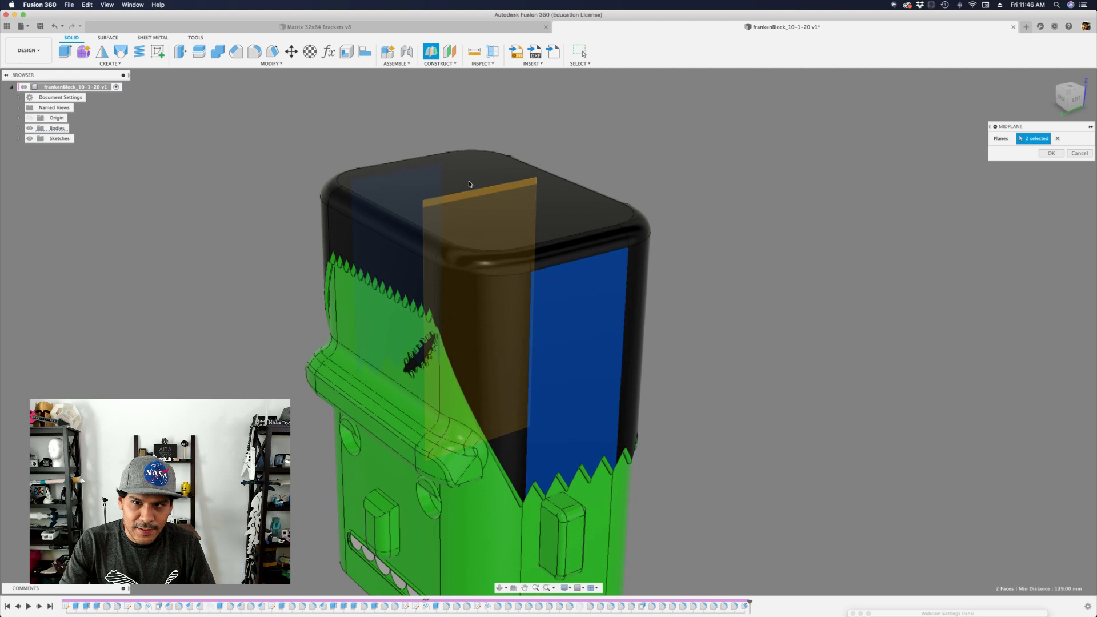
shift+middle_drag(468, 184, 595, 166)
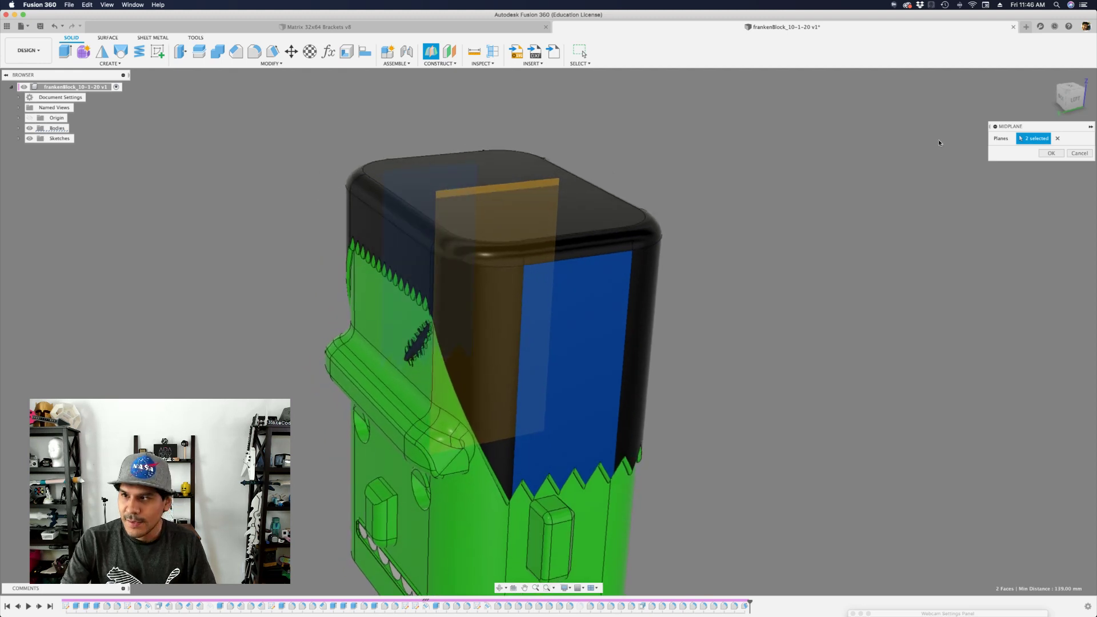
click(1051, 153)
Step: Enlarge the midplane's displayed extents so it spans the head from above the hair down to the base
shift+middle_drag(499, 166, 457, 192)
drag(442, 186, 389, 172)
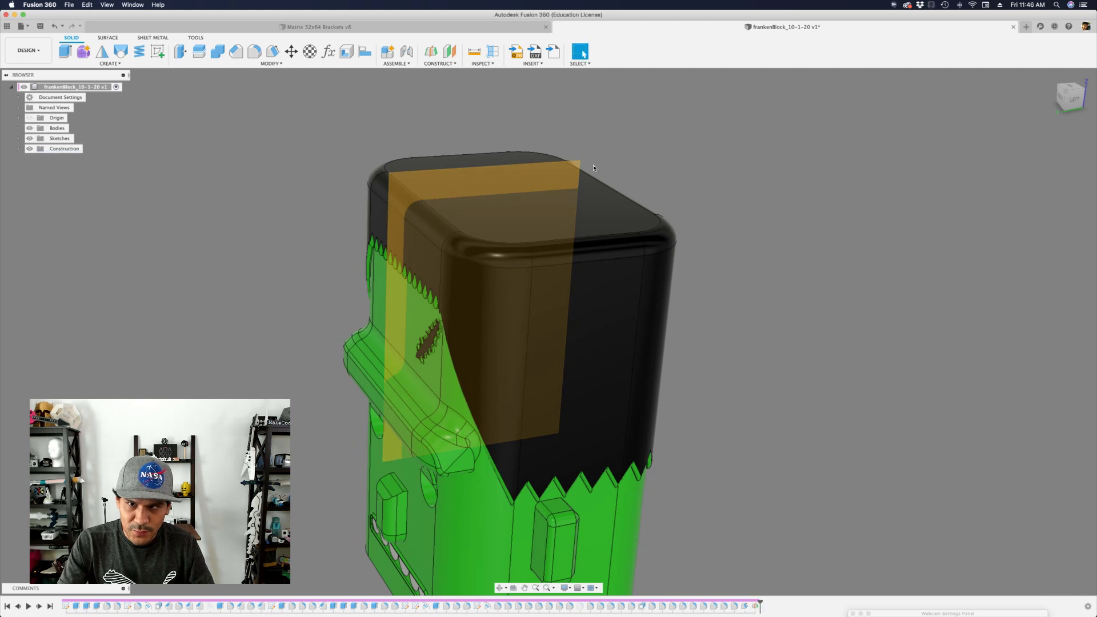
drag(584, 162, 636, 153)
shift+middle_drag(636, 153, 437, 369)
drag(440, 403, 444, 480)
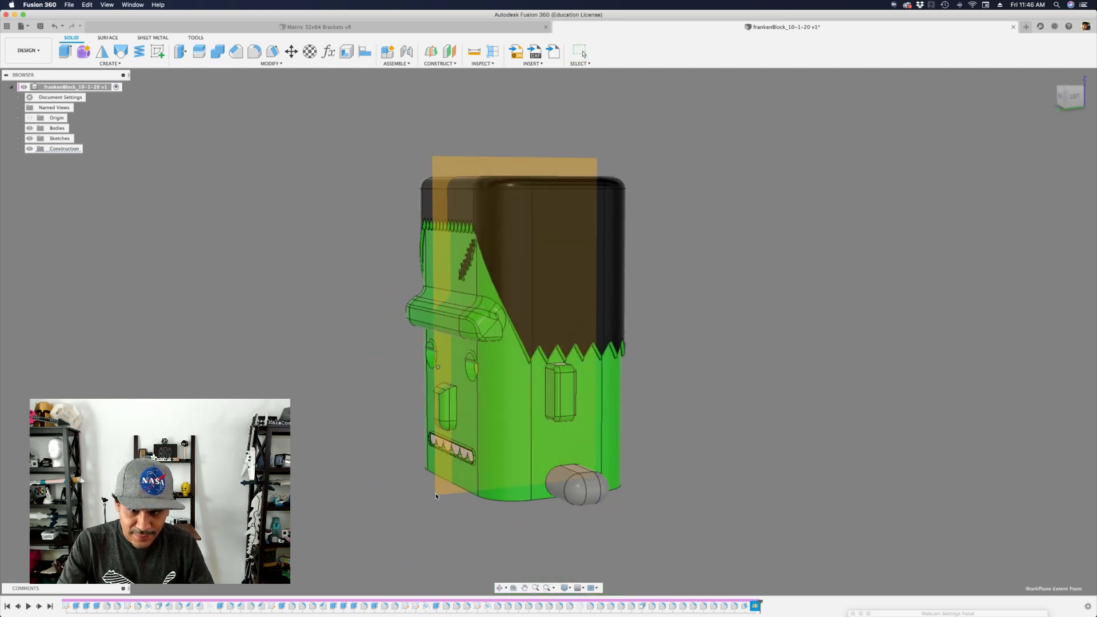
Step: Try to mirror the ear's draft feature across the head's midplane, using the Adjust compute option
shift+middle_drag(435, 498, 646, 251)
scroll(646, 252, down, 1)
scroll(593, 240, up, 4)
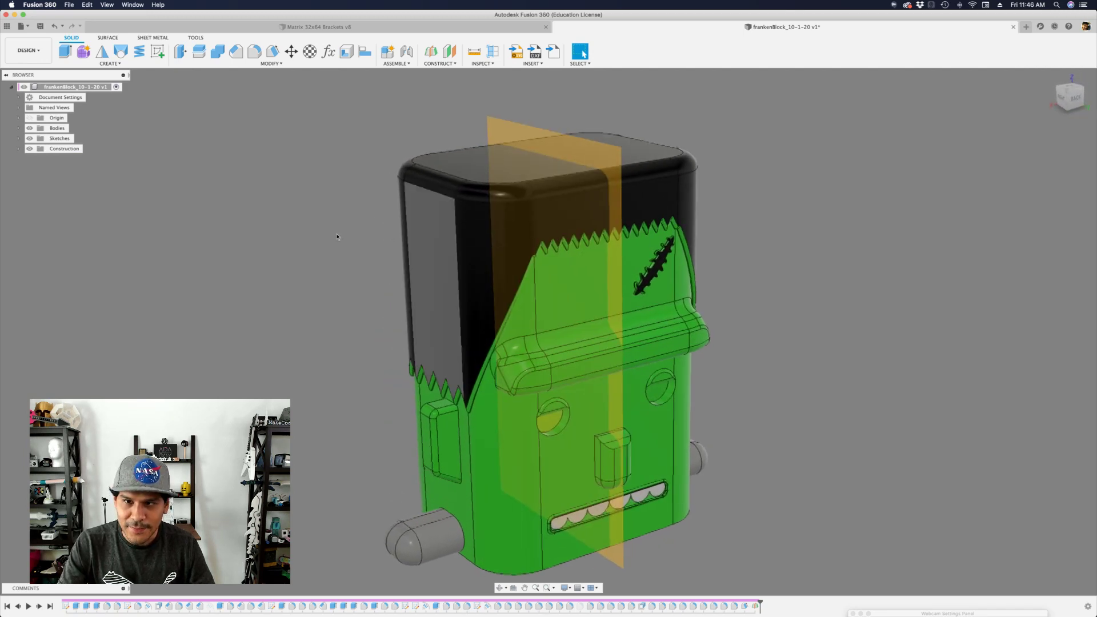
scroll(328, 245, down, 1)
scroll(331, 244, down, 2)
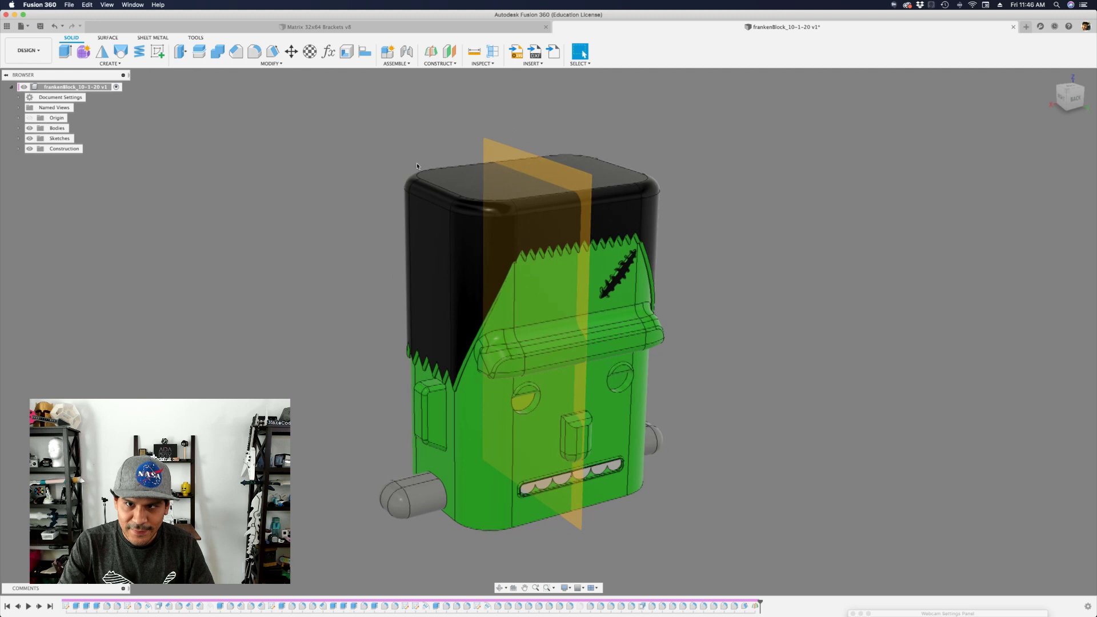
text(s)
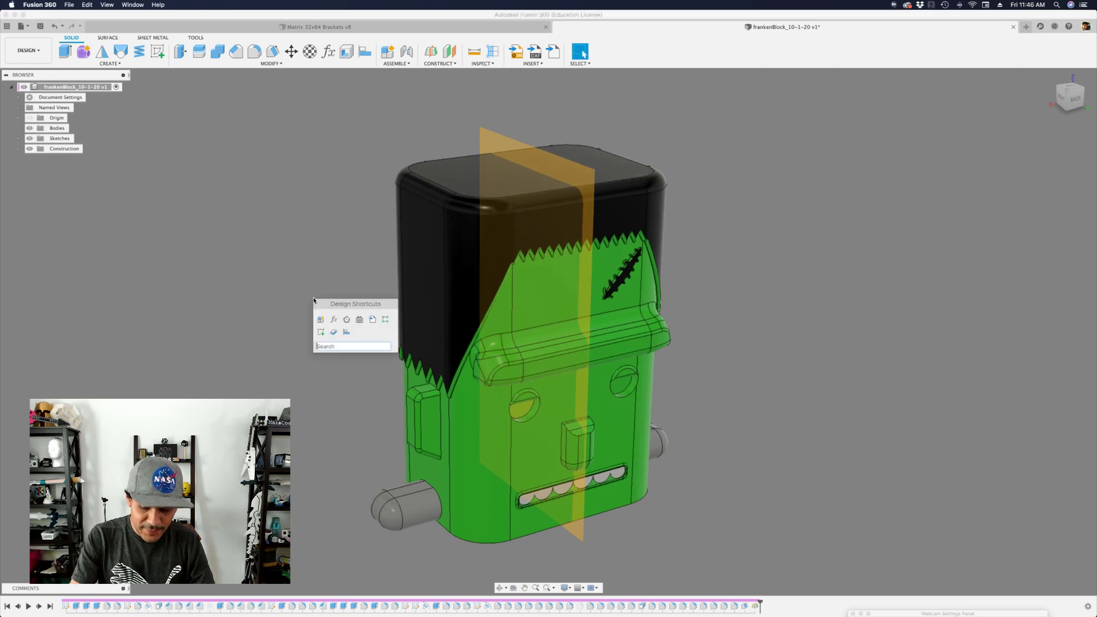
text(ml)
key(Return)
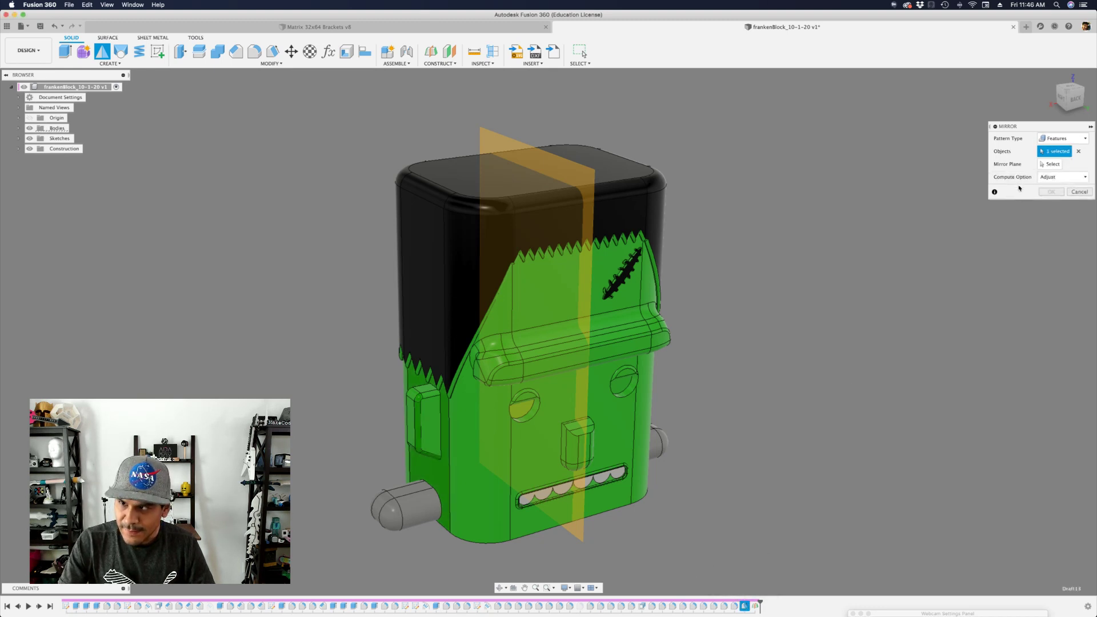
click(525, 159)
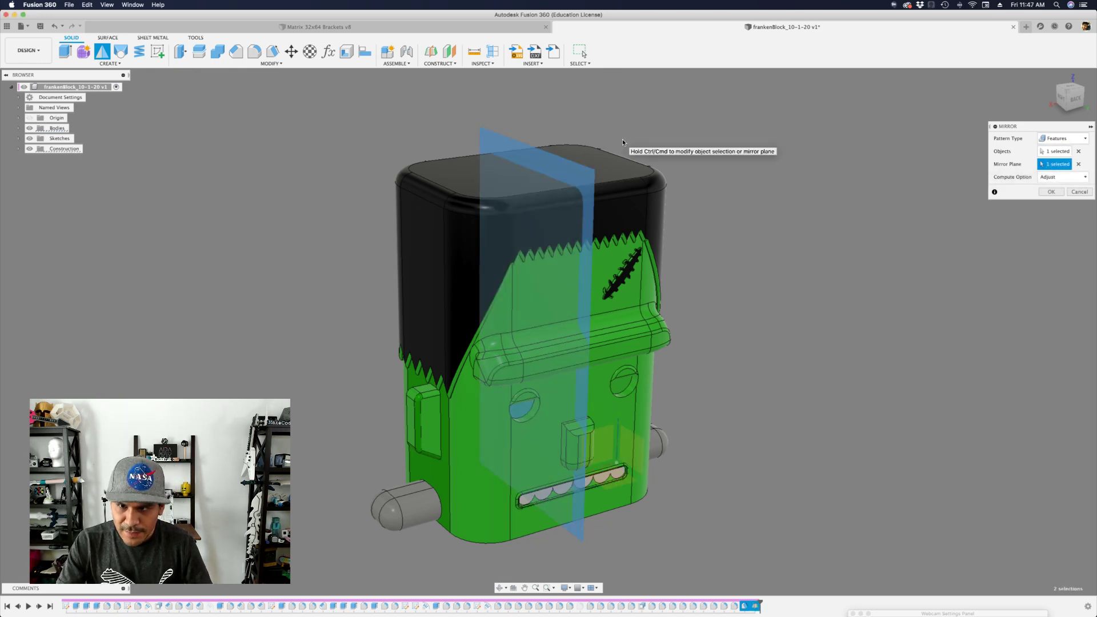
shift+scroll(623, 142, down, 5)
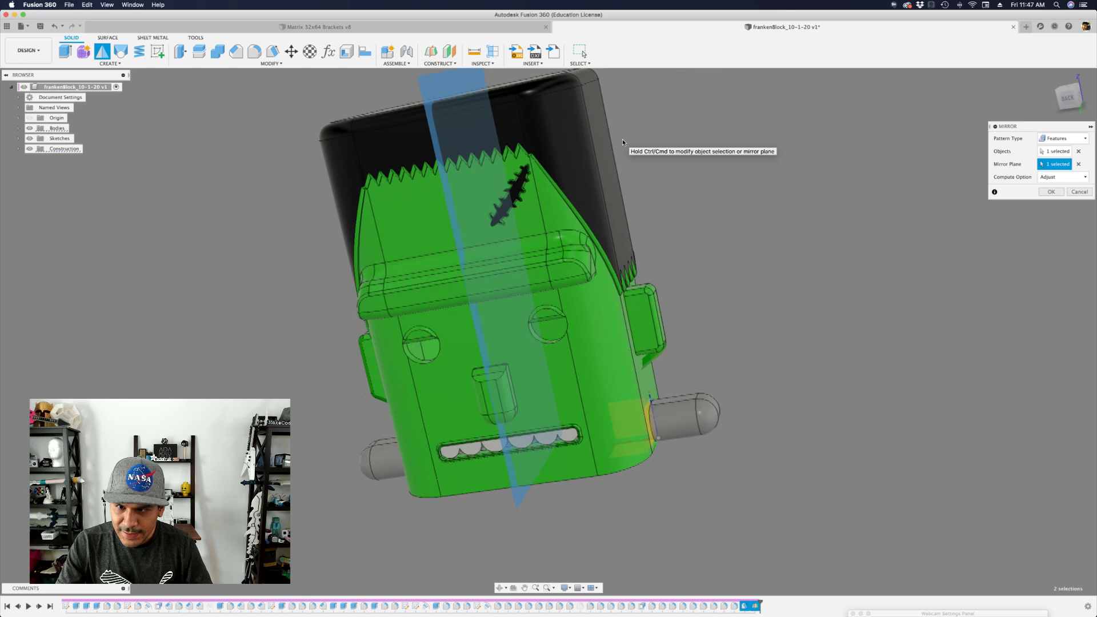
scroll(623, 142, up, 5)
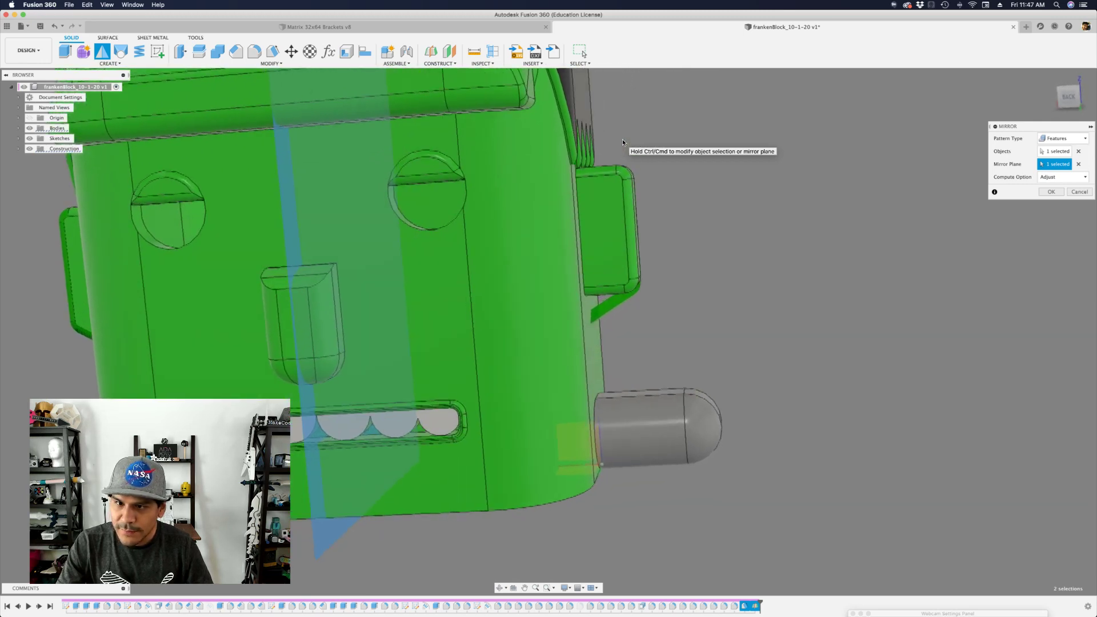
shift+scroll(623, 142, down, 5)
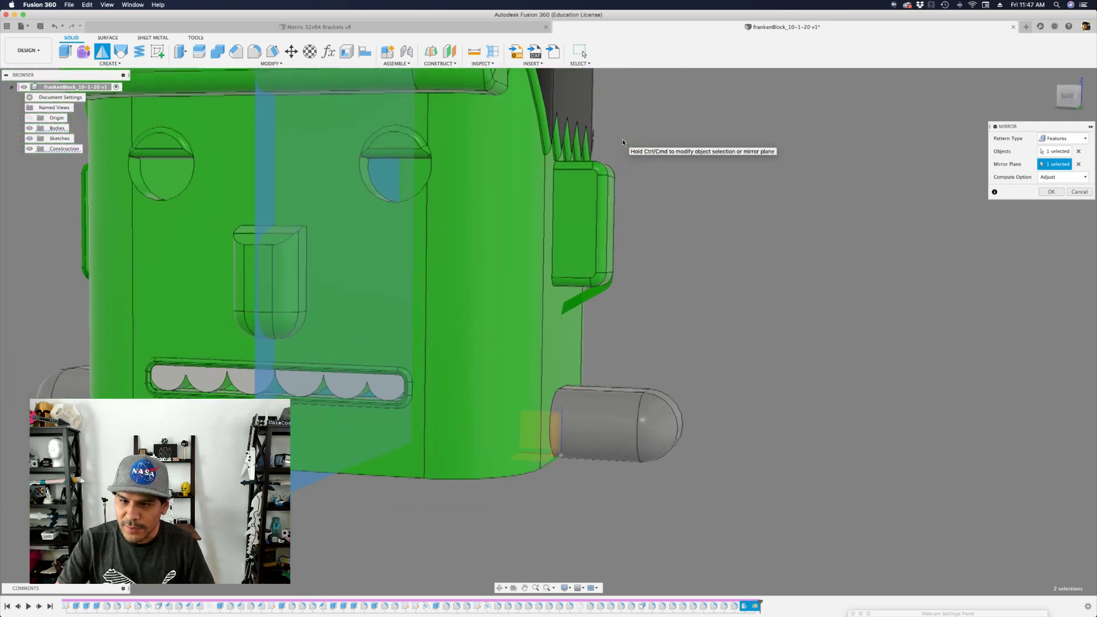
key(Return)
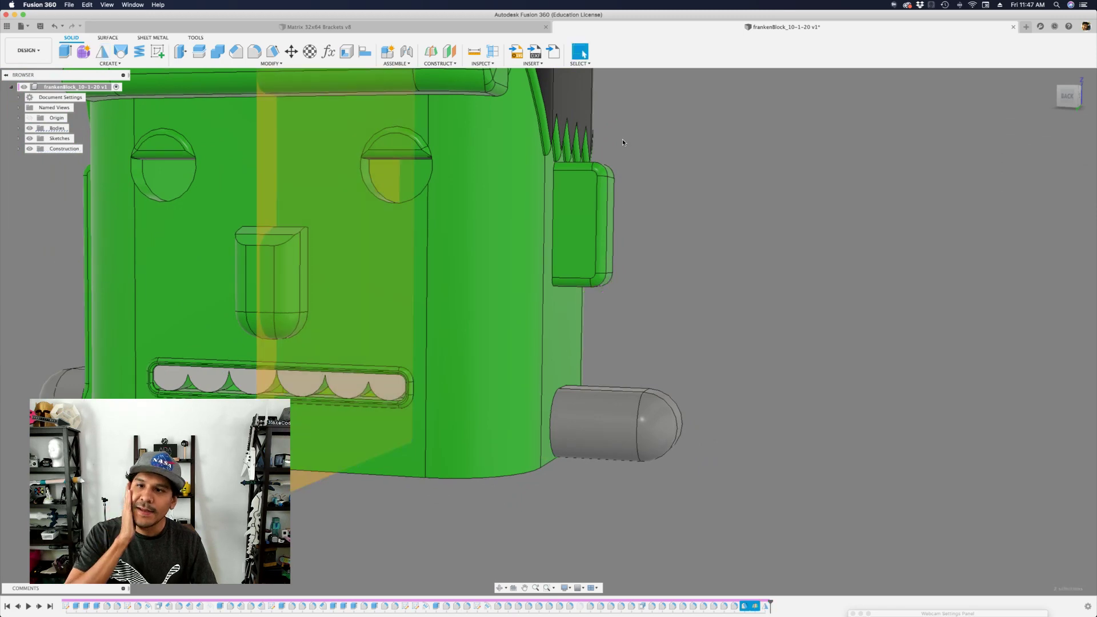
Step: Edit the mirror feature and change its compute option to Optimized
shift+scroll(623, 142, down, 8)
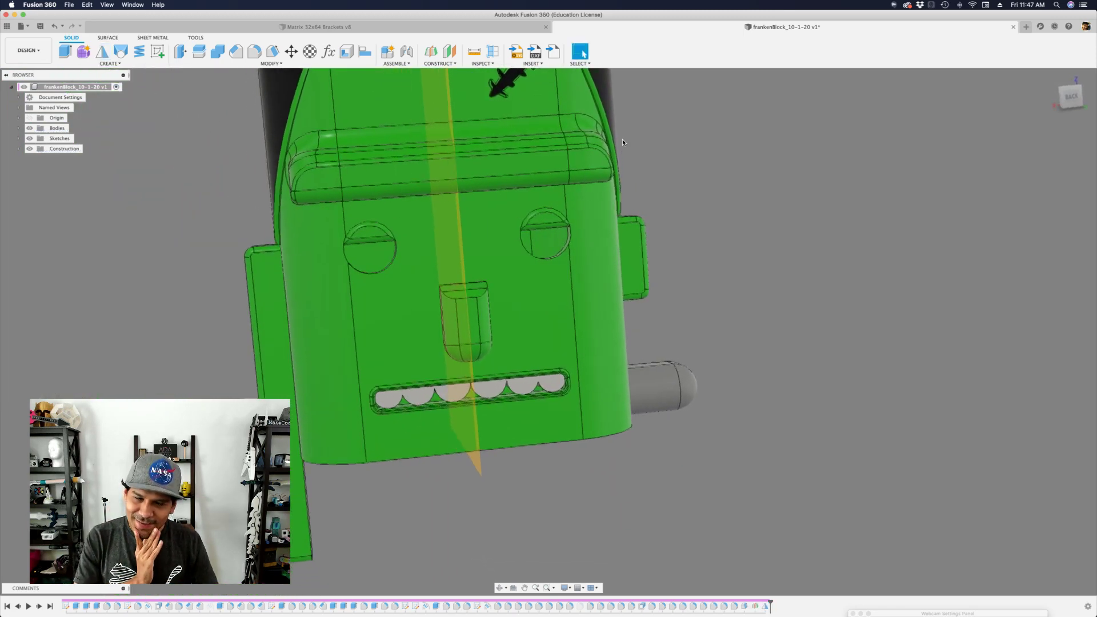
shift+scroll(622, 142, down, 10)
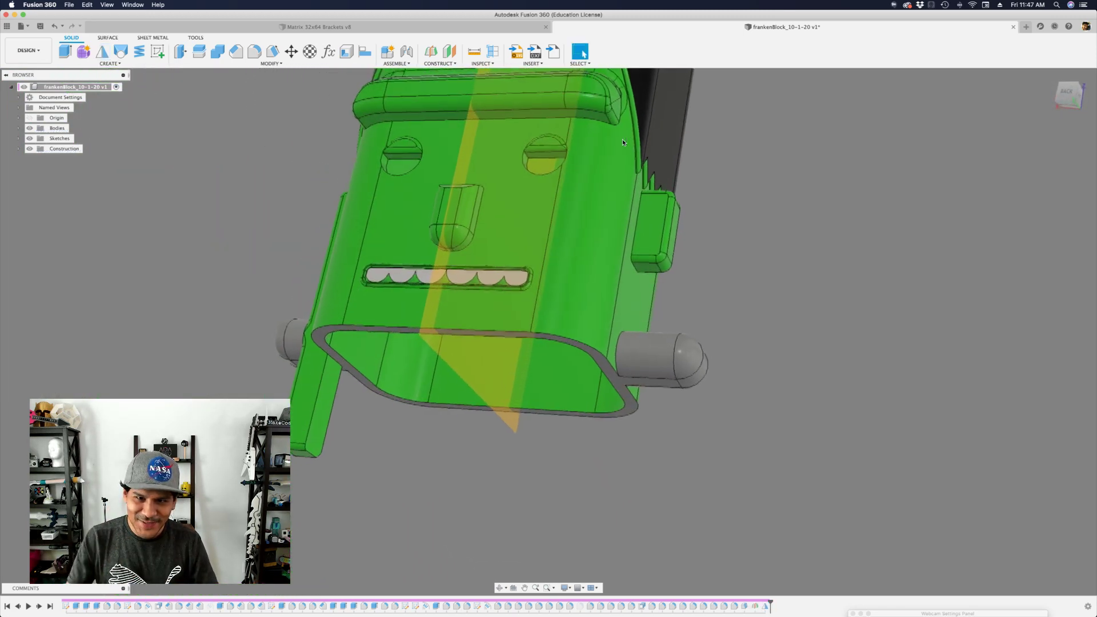
shift+scroll(622, 142, up, 10)
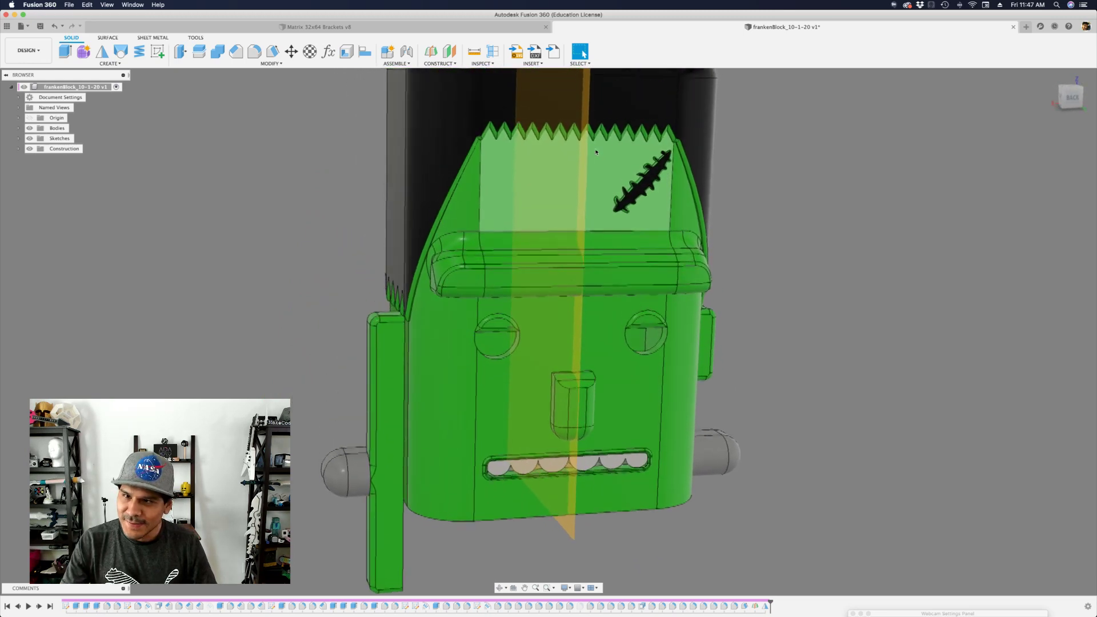
shift+scroll(596, 152, up, 10)
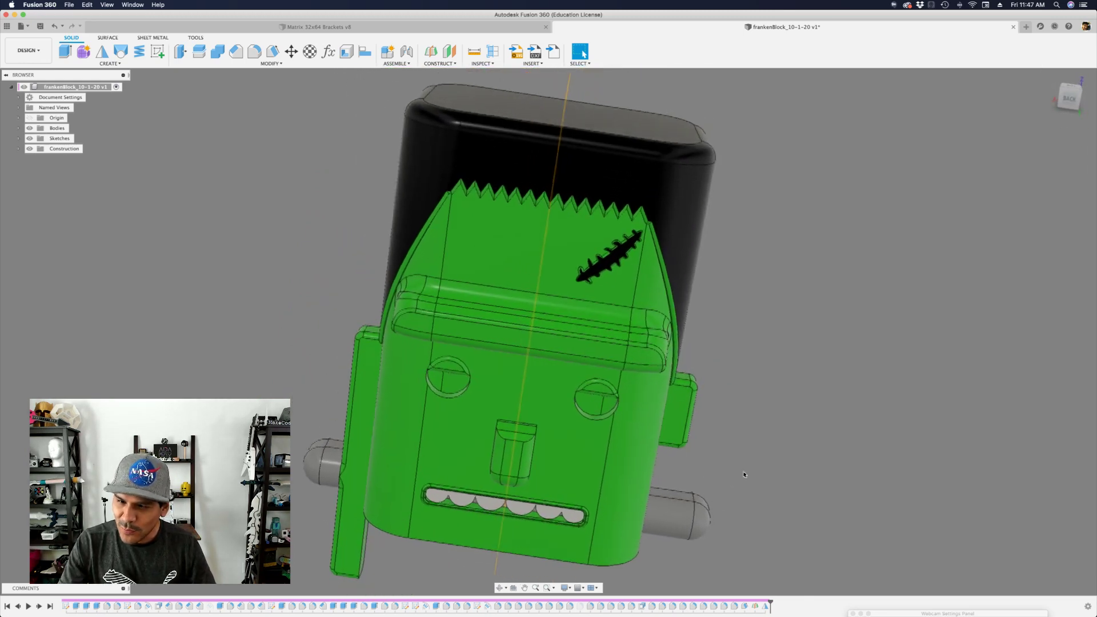
shift+scroll(744, 474, down, 10)
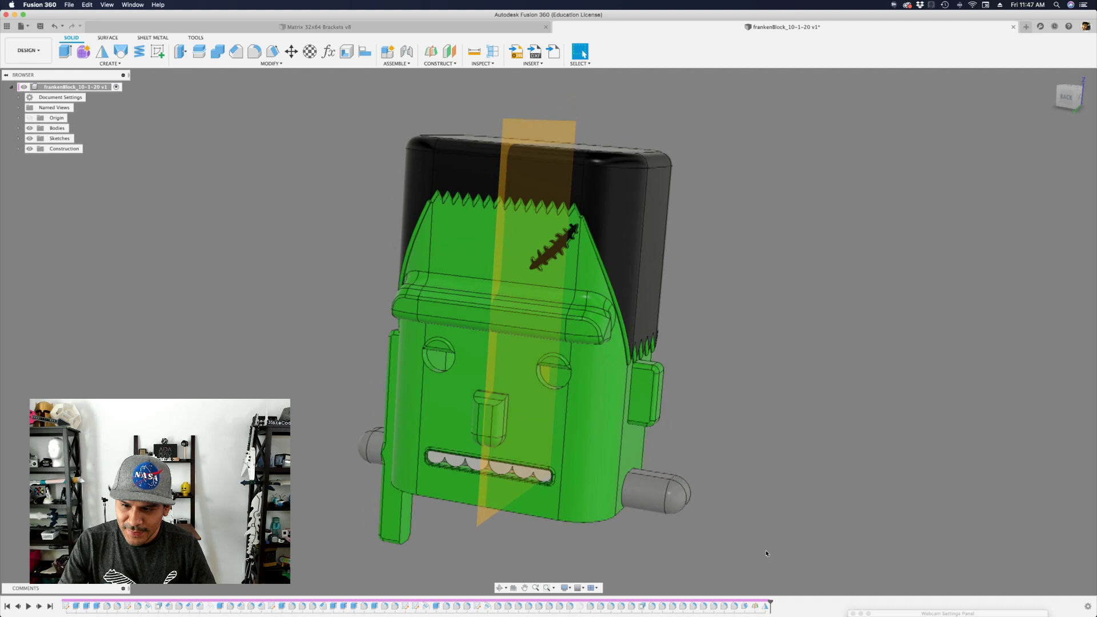
shift+scroll(766, 553, up, 2)
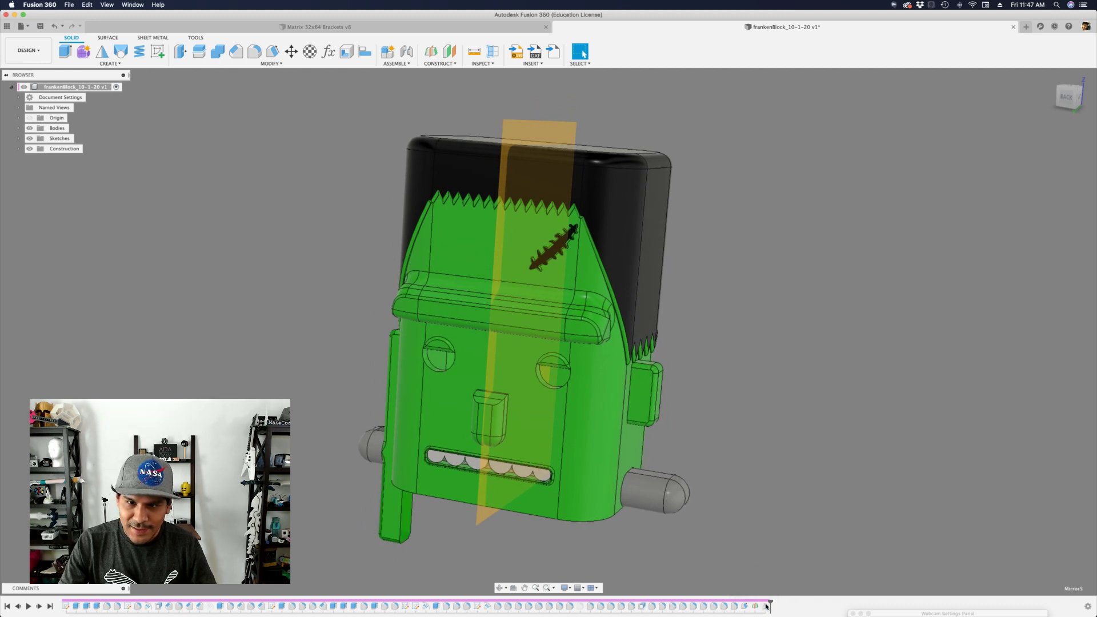
double_click(765, 606)
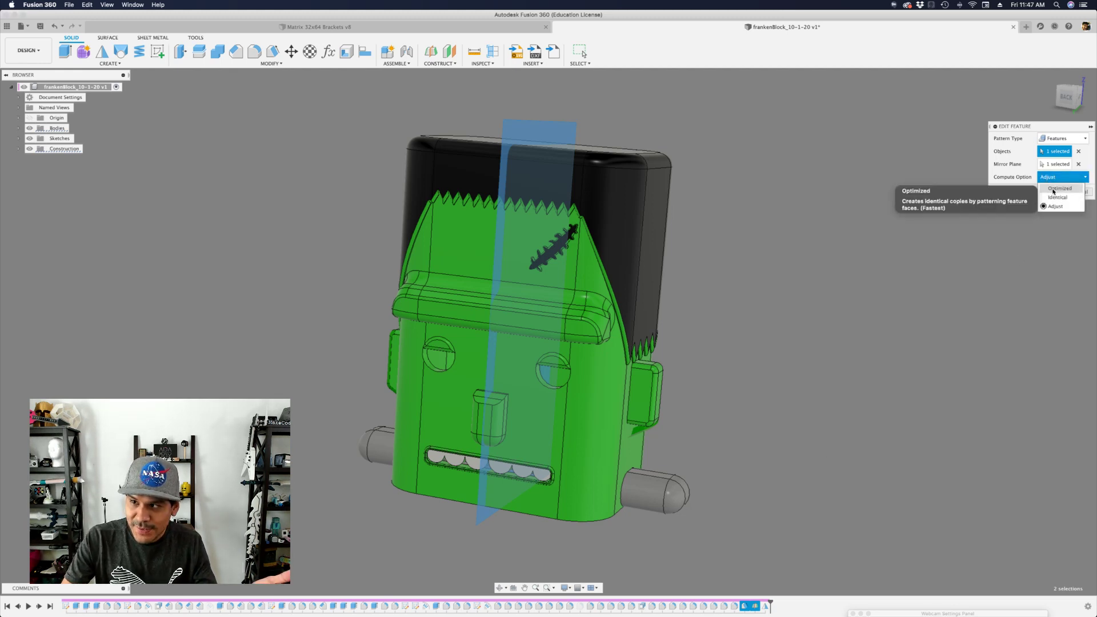
click(1056, 191)
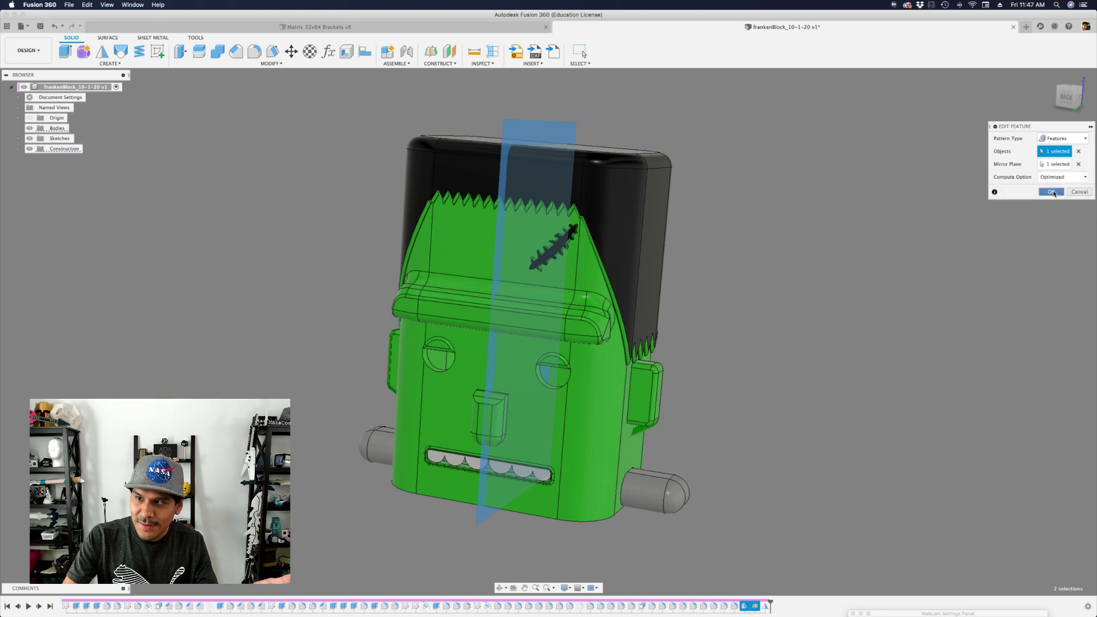
click(1052, 192)
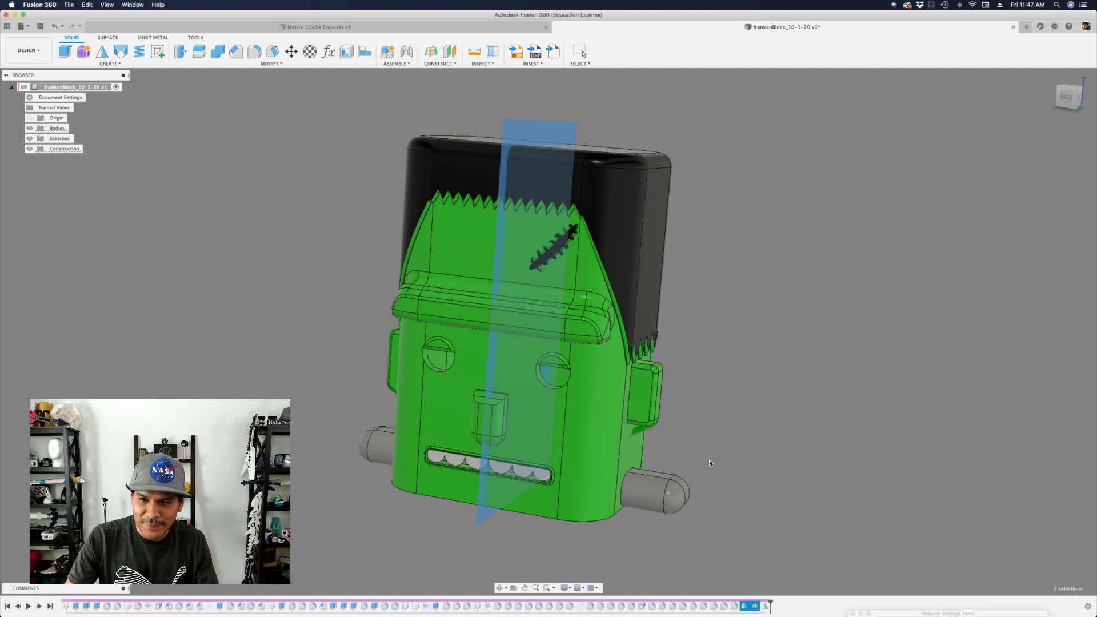
Step: Delete the head's midplane together with the mirror feature that depends on it
click(756, 606)
key(Delete)
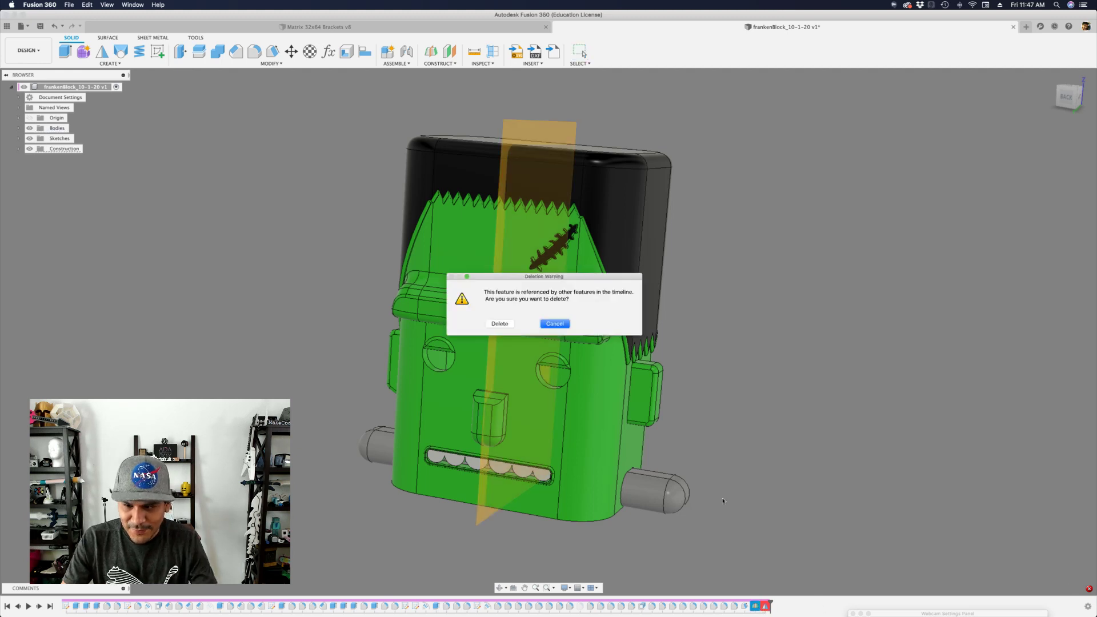
click(498, 324)
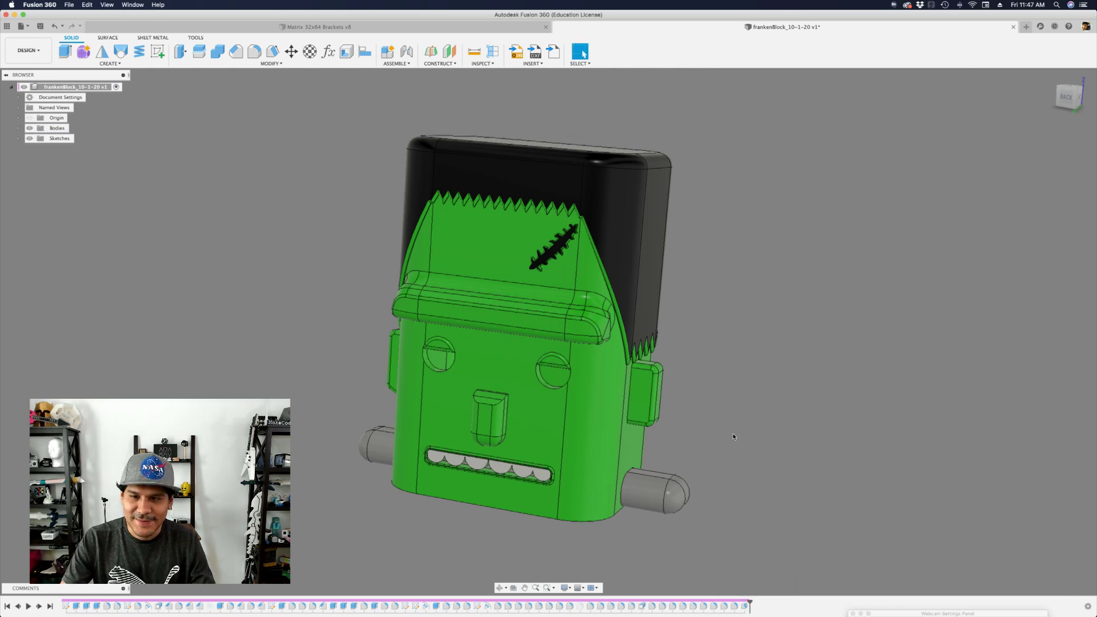
Step: Draft the underside of the untapered ear by 30 degrees, using the ear's outer face as the pull direction
shift+scroll(732, 433, up, 5)
shift+scroll(733, 433, right, 5)
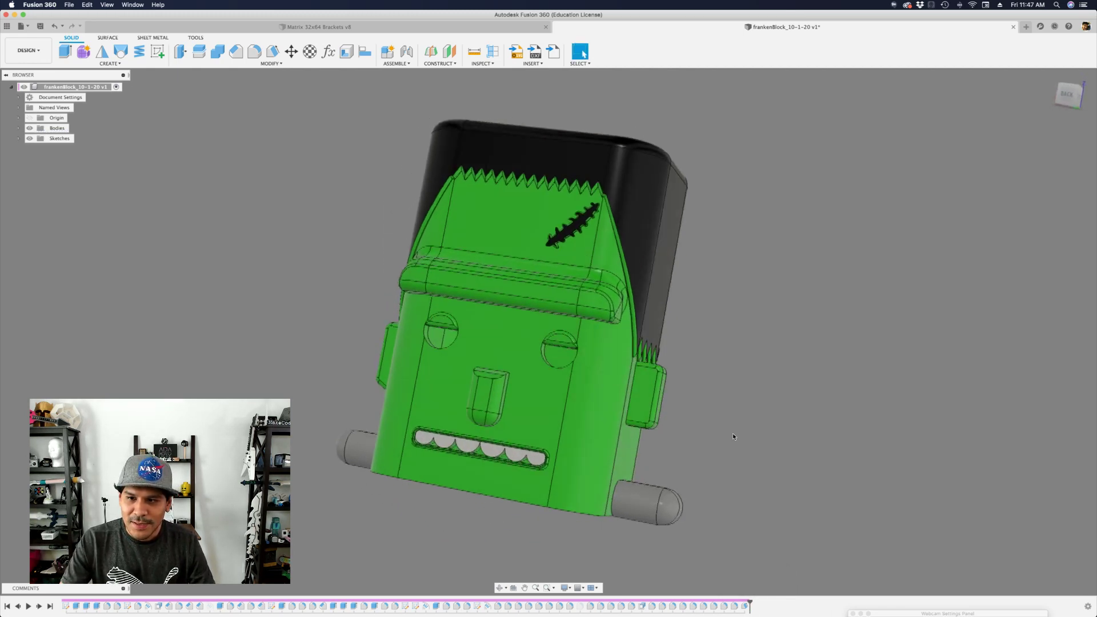
scroll(732, 433, up, 5)
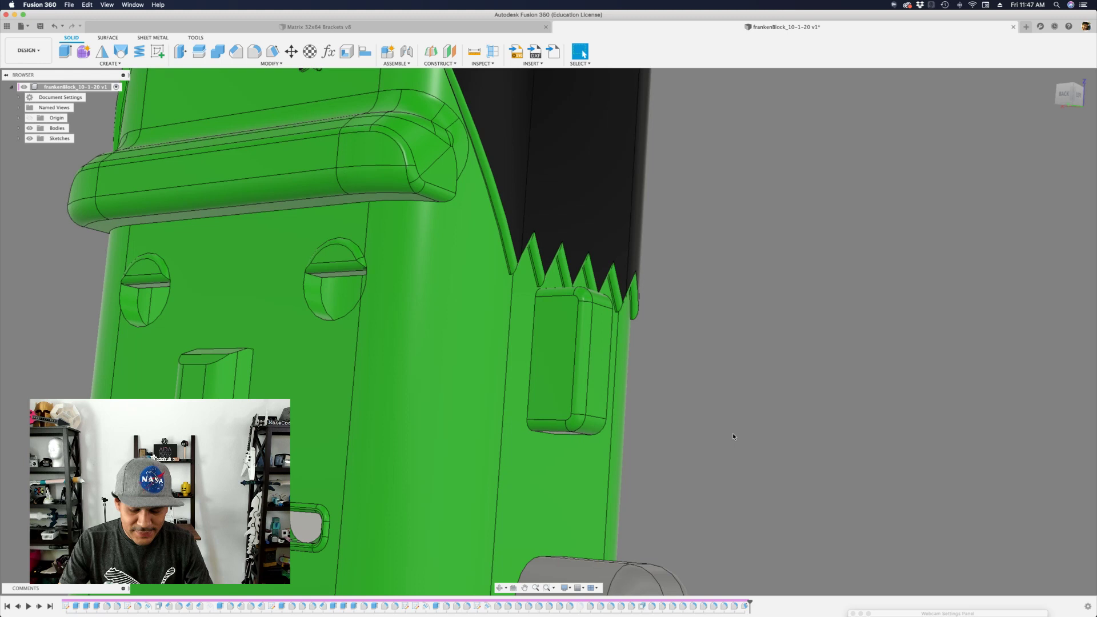
text(sdr)
key(Return)
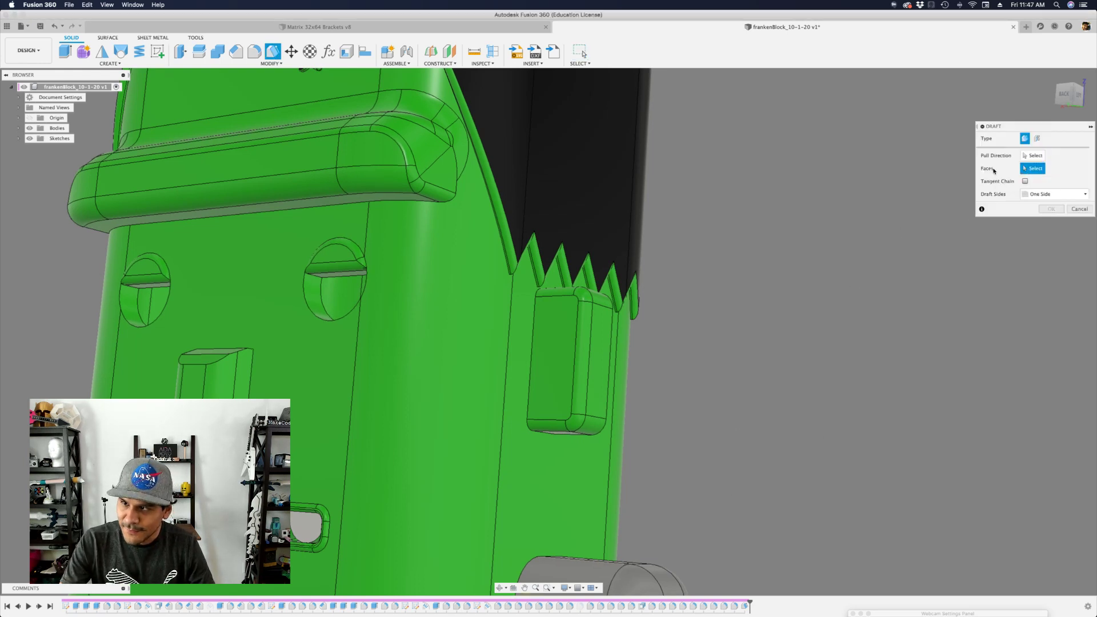
shift+middle_drag(593, 441, 559, 370)
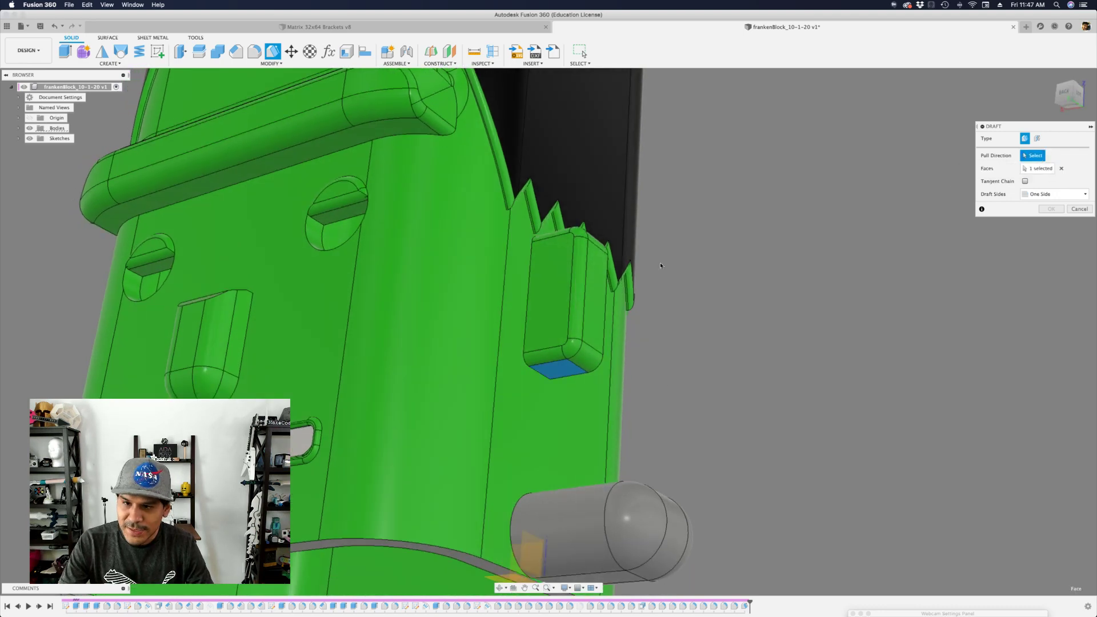
click(594, 301)
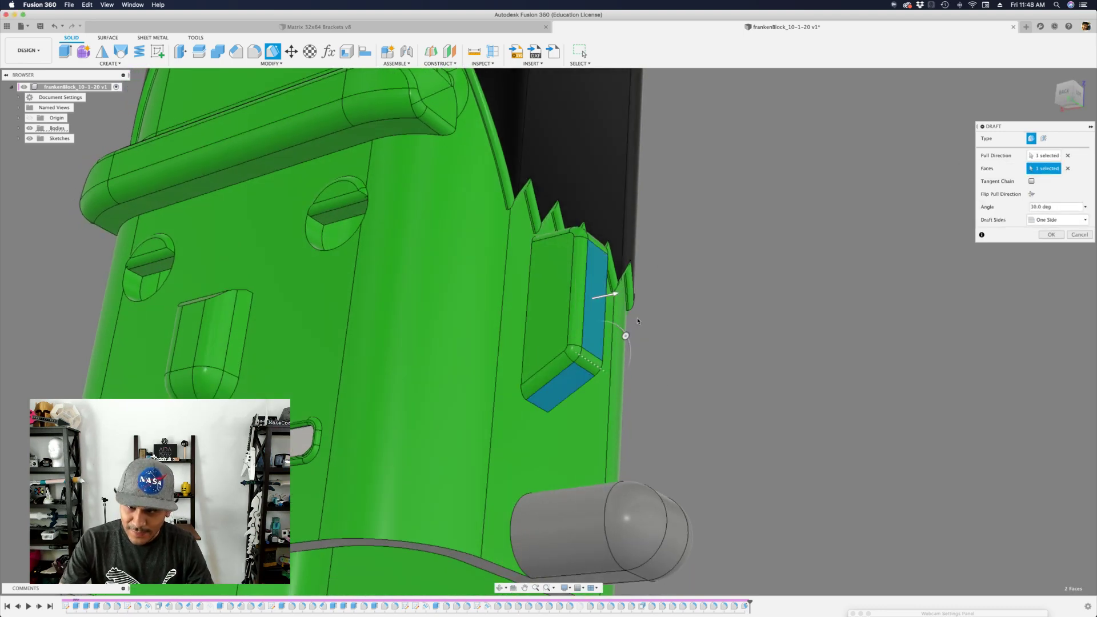
scroll(638, 320, down, 5)
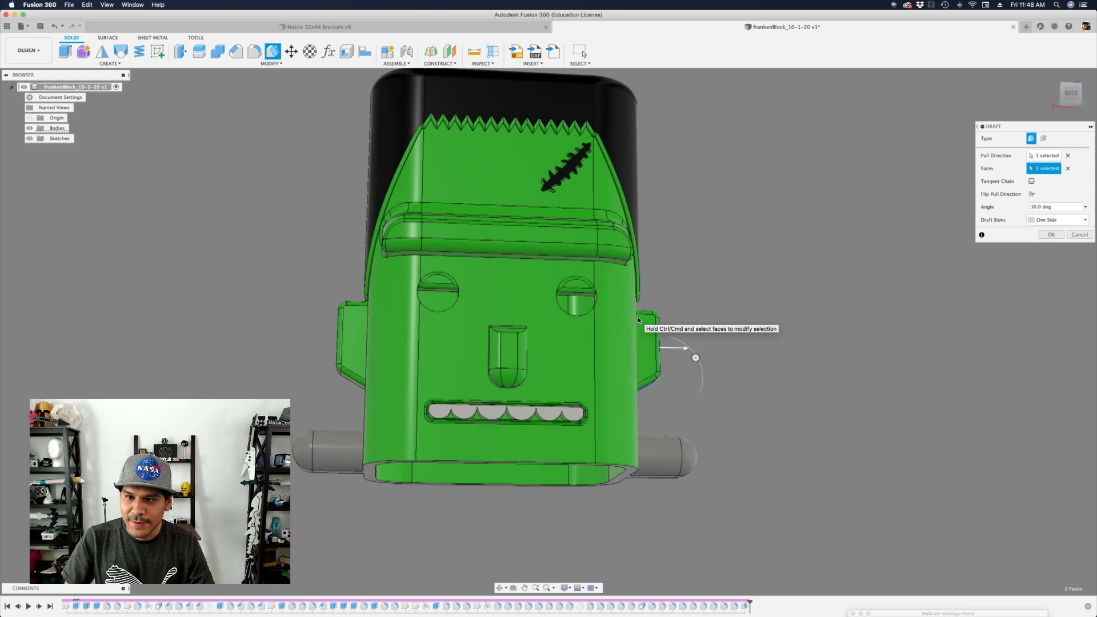
key(Return)
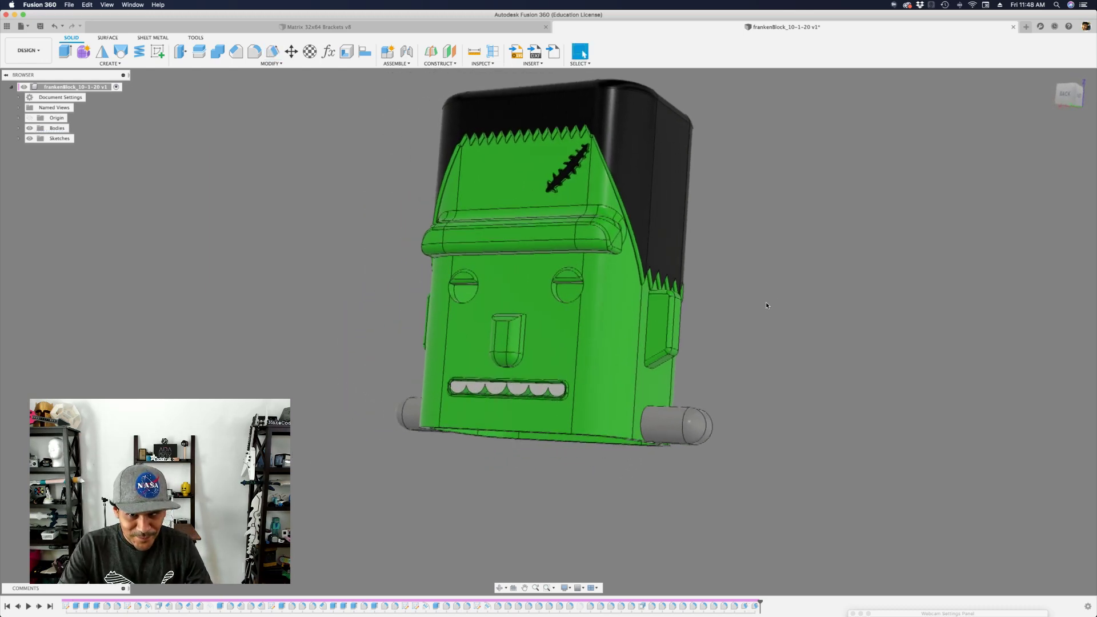
Step: Draft the underside of the brow by 30 degrees, using the brow's front face as the pull direction
scroll(448, 214, up, 5)
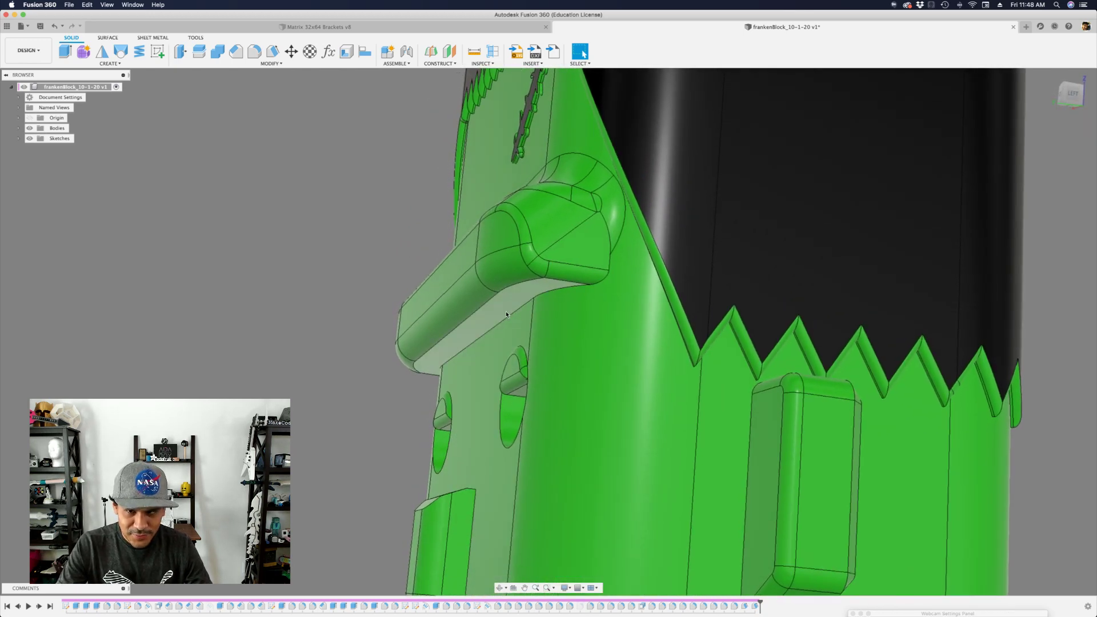
mouse_move(506, 313)
shift+middle_down()
mouse_move(530, 230)
mouse_move(463, 317)
mouse_move(488, 317)
shift+middle_up()
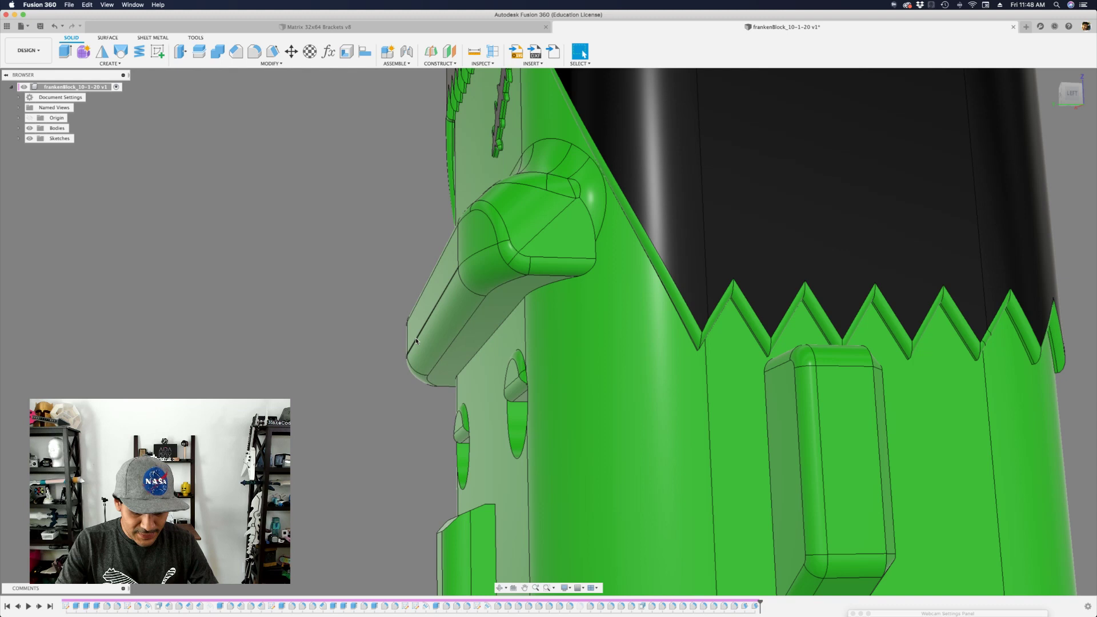
key(s)
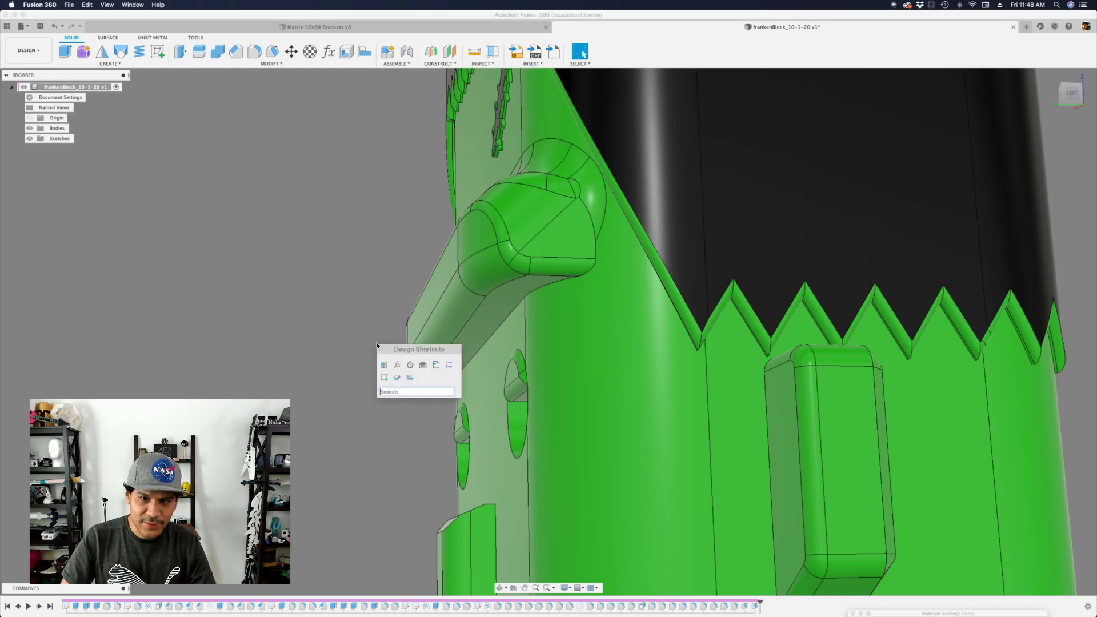
key(Return)
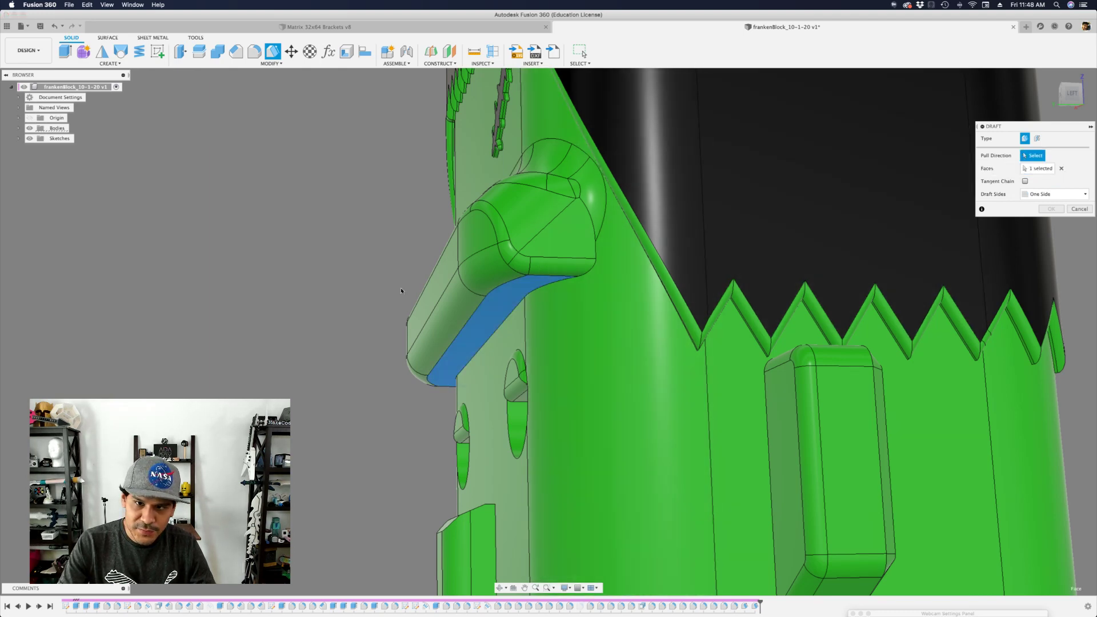
mouse_move(418, 295)
shift+middle_down()
mouse_move(436, 319)
mouse_move(415, 310)
shift+middle_up()
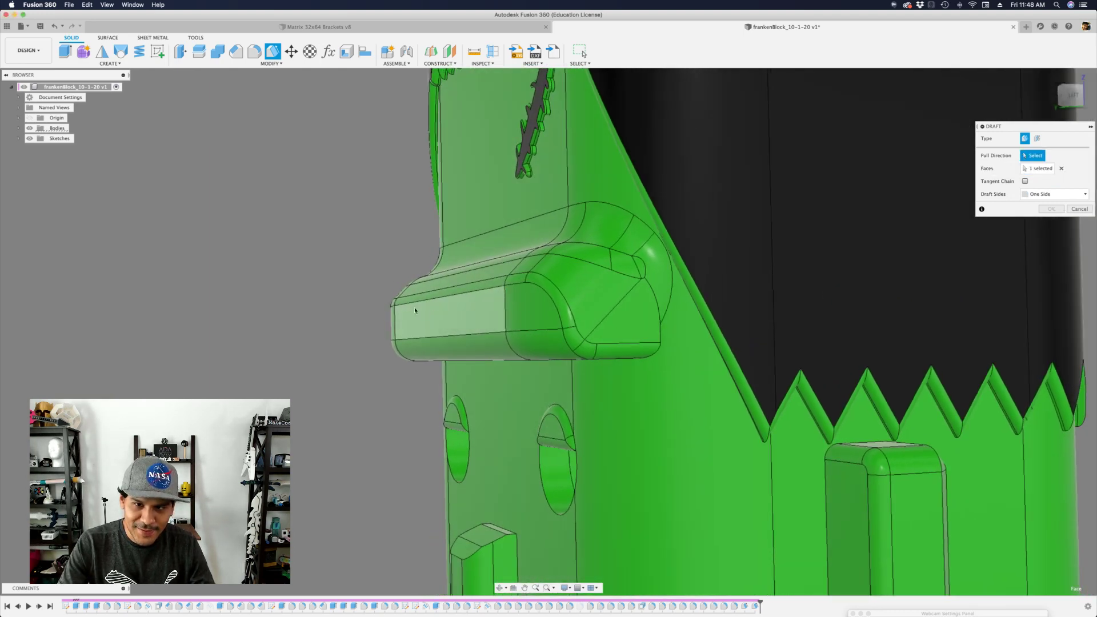
click(416, 311)
mouse_move(349, 296)
shift+middle_down()
mouse_move(346, 282)
mouse_move(436, 287)
mouse_move(345, 284)
shift+middle_up()
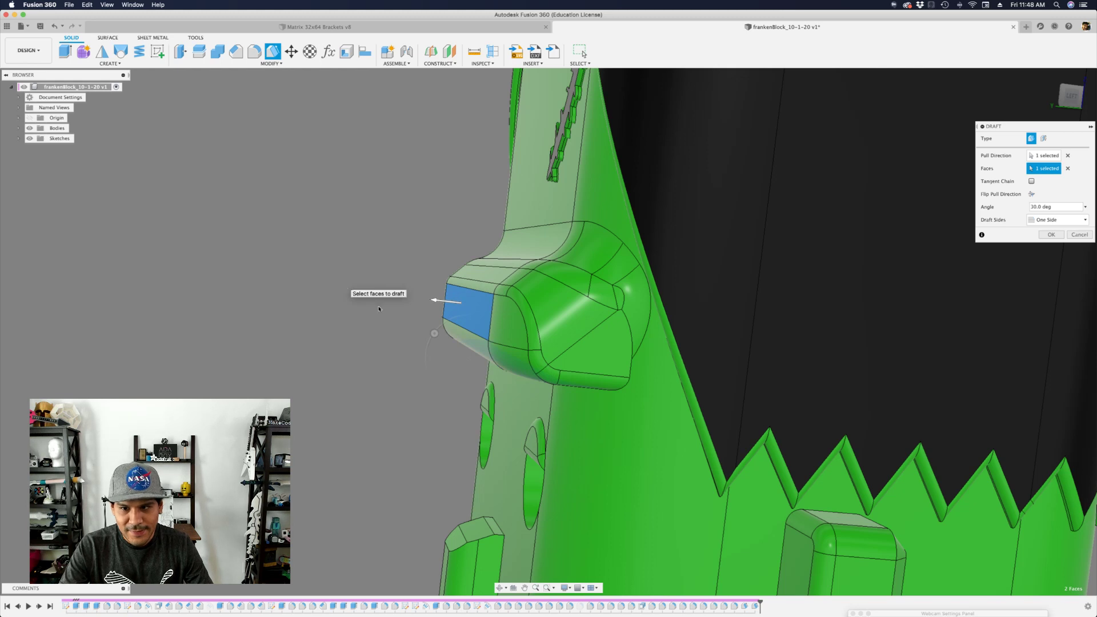
scroll(531, 375, up, 3)
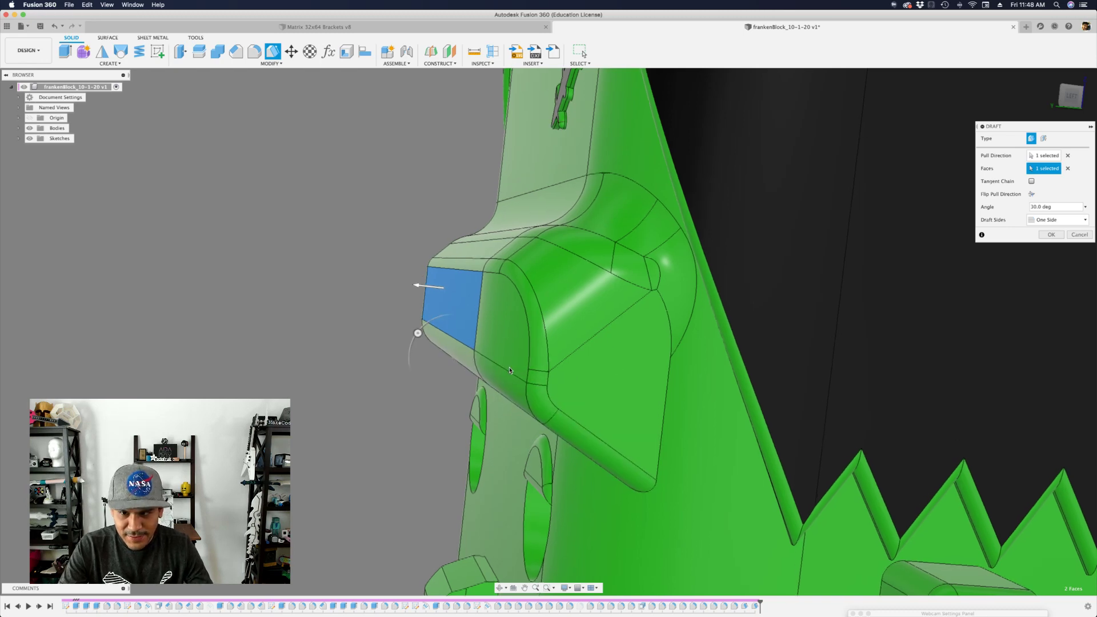
scroll(510, 370, down, 5)
shift+scroll(510, 370, right, 10)
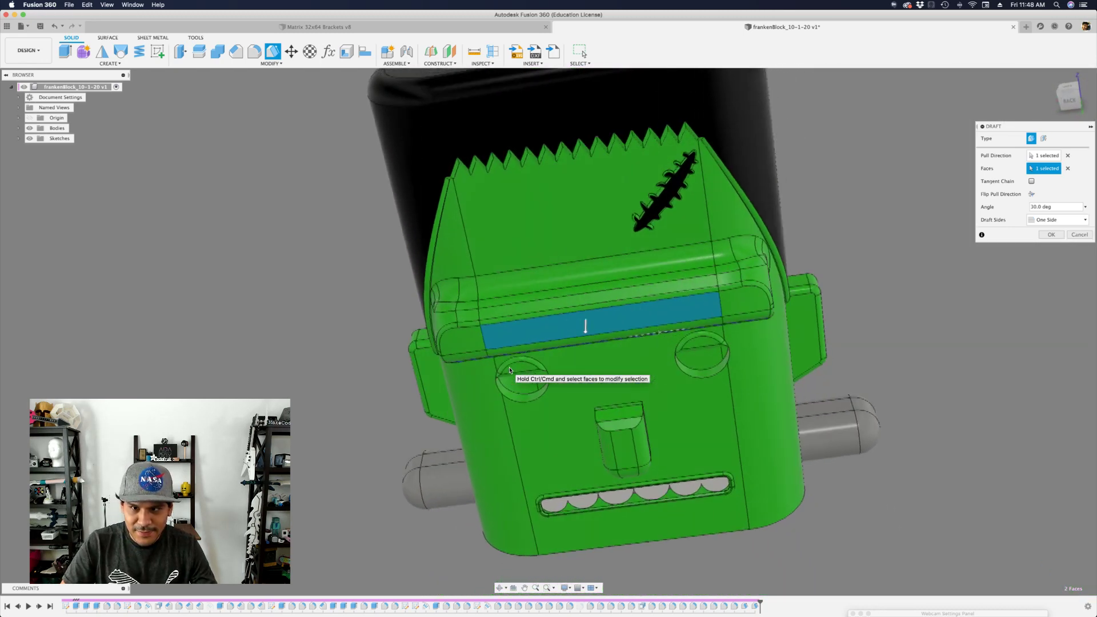
key(Return)
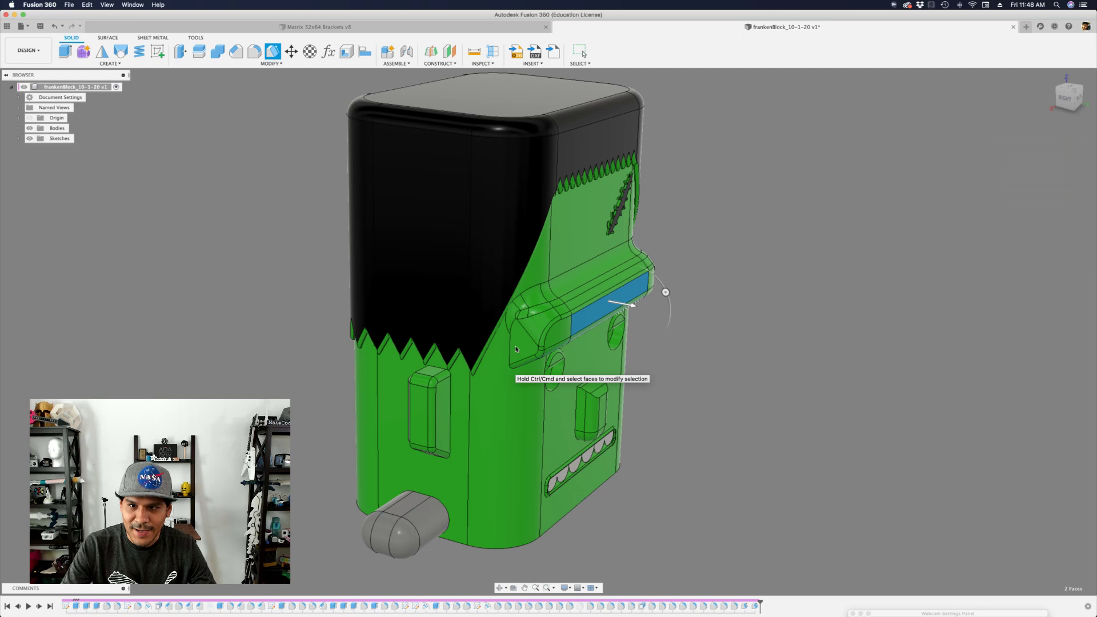
Step: Examine the brow's drafted underside and the ledge and curved wall faces of the eye recesses for overhangs
shift+scroll(738, 352, right, 10)
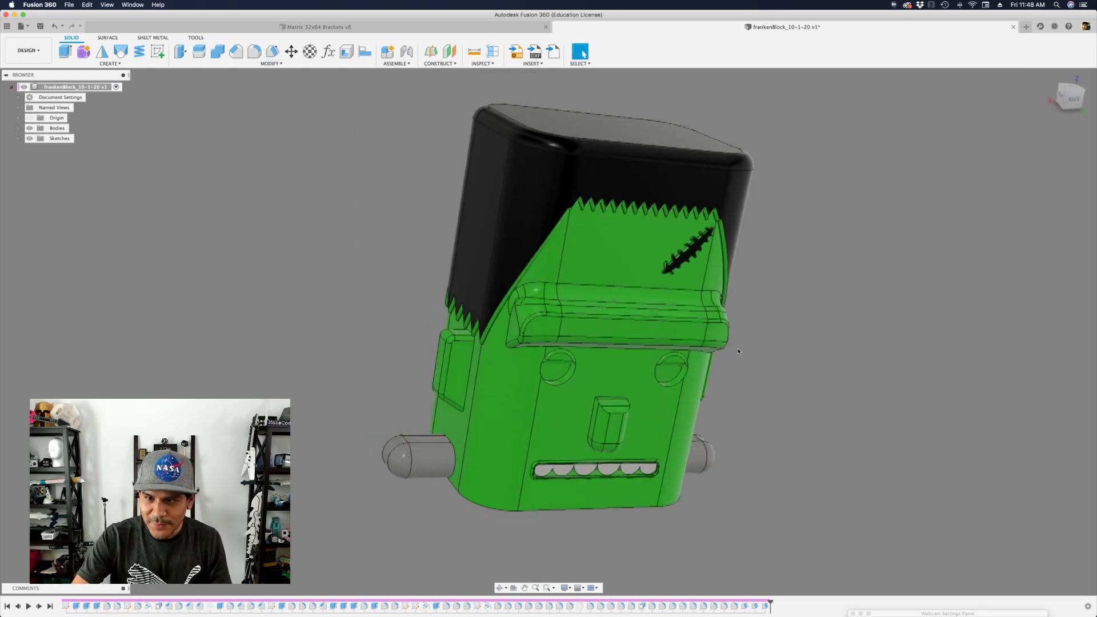
shift+scroll(737, 351, down, 10)
scroll(701, 331, up, 8)
scroll(646, 309, up, 2)
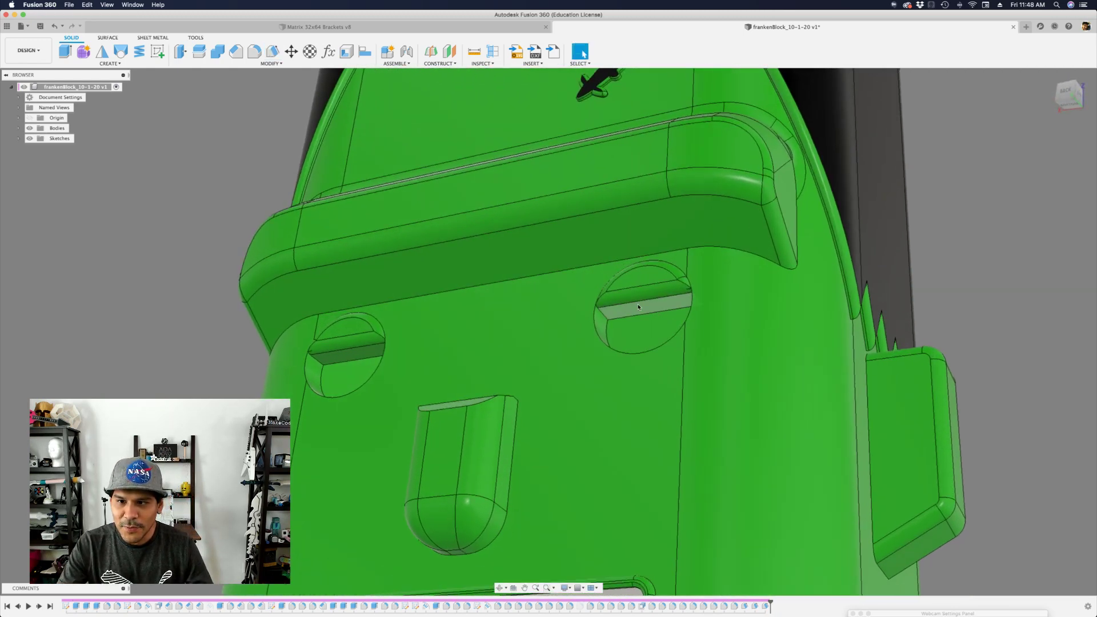
click(638, 305)
shift+scroll(639, 305, up, 4)
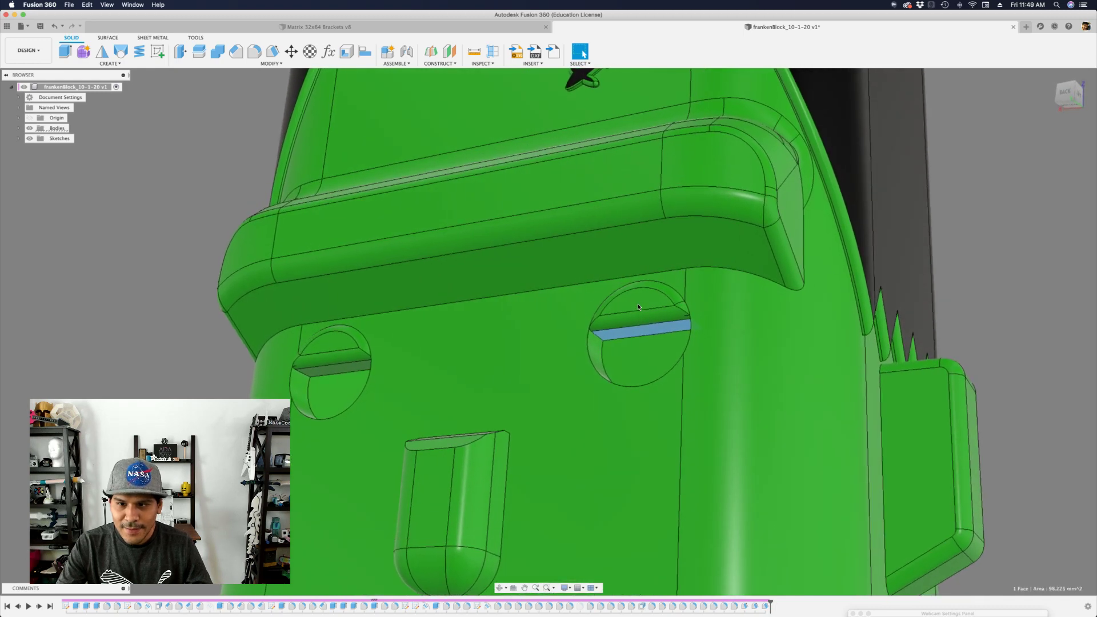
shift+scroll(638, 305, up, 3)
click(547, 329)
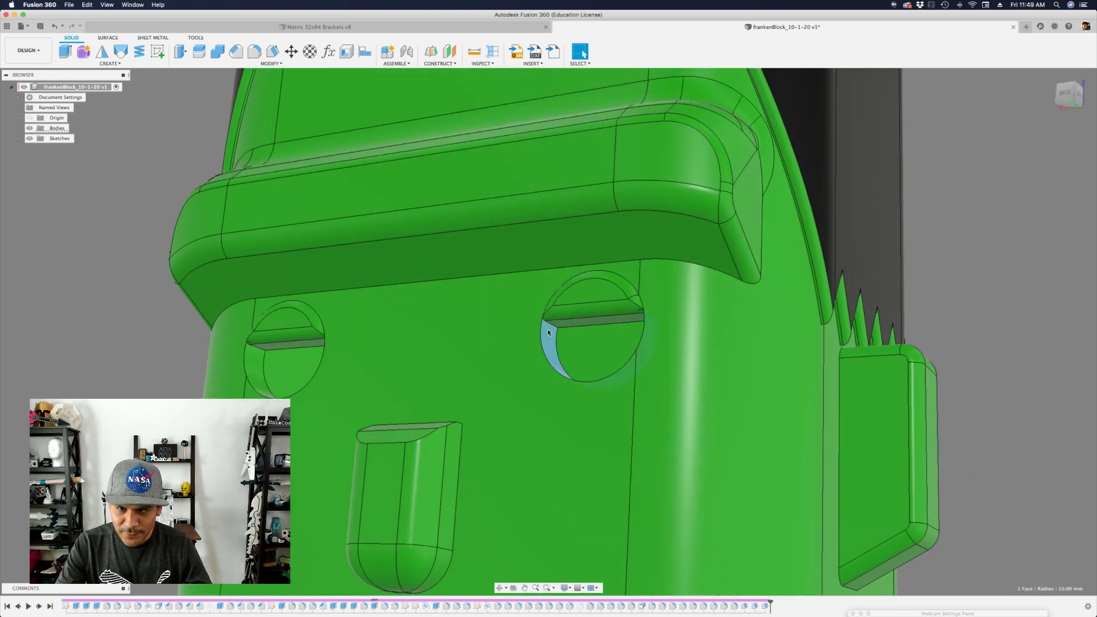
shift+scroll(548, 331, up, 4)
shift+scroll(767, 385, down, 6)
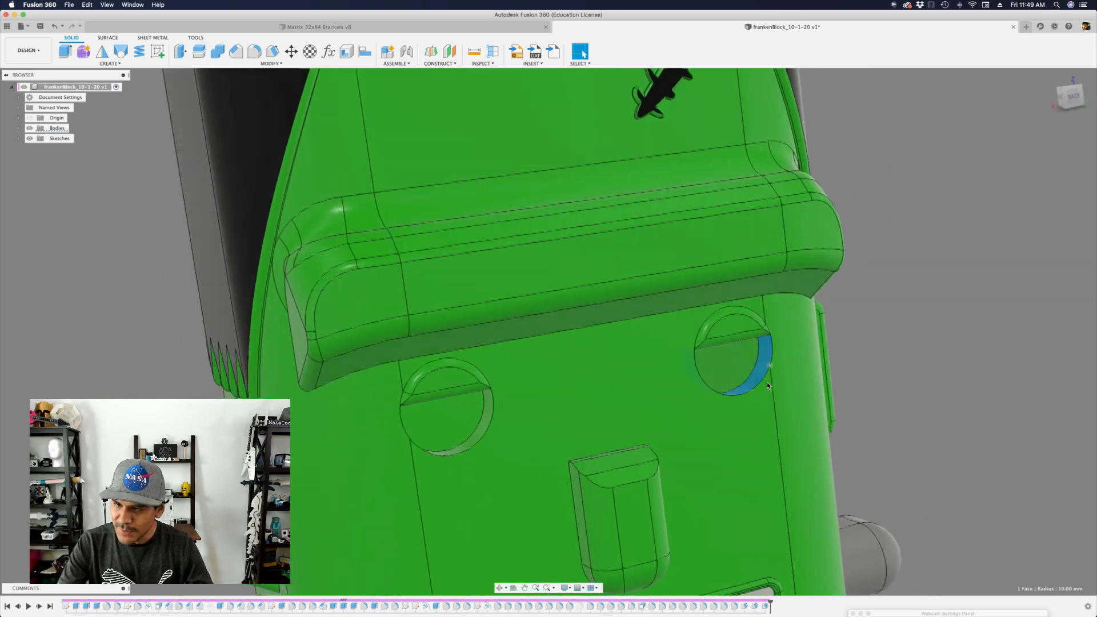
scroll(767, 386, down, 5)
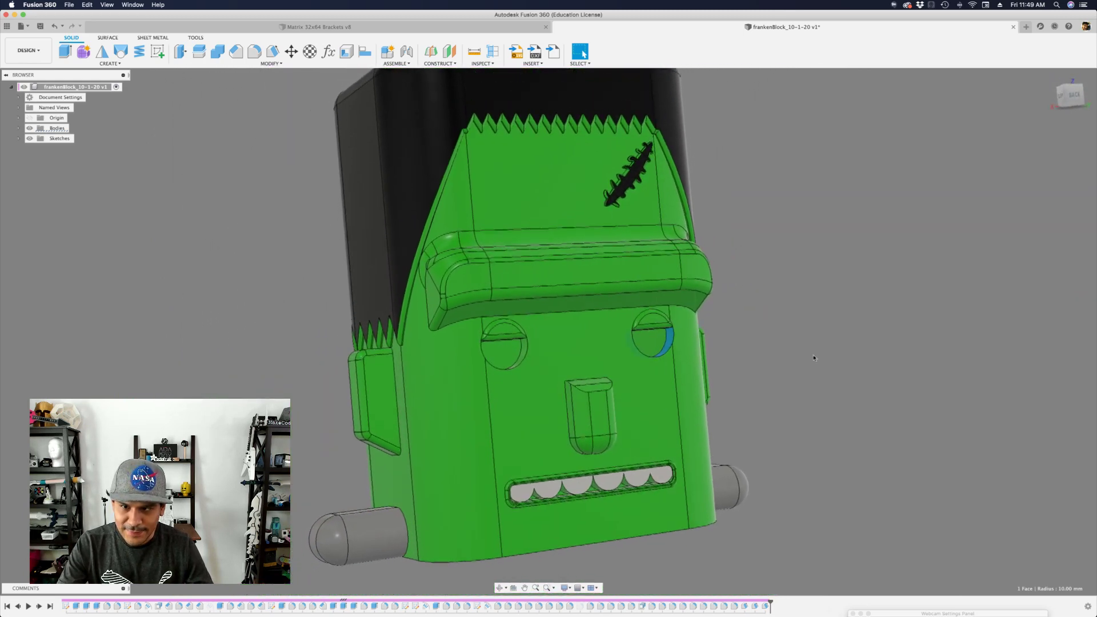
click(838, 357)
Step: Examine the rounded underside of the nose and the mouth from below, and return to the whole-head view
shift+scroll(838, 357, down, 8)
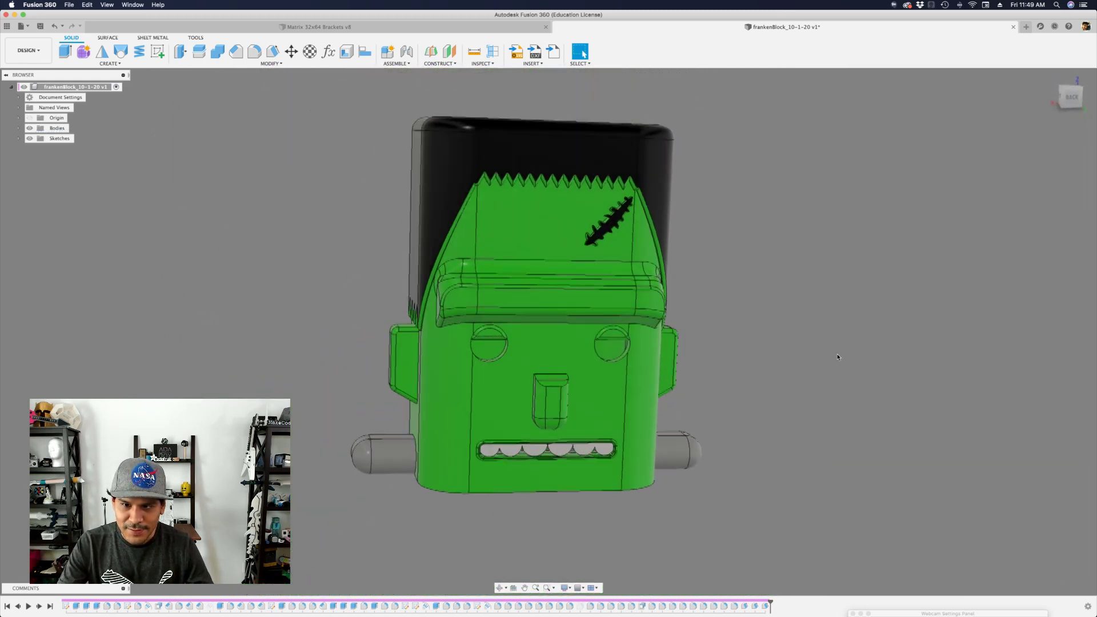
scroll(491, 334, up, 10)
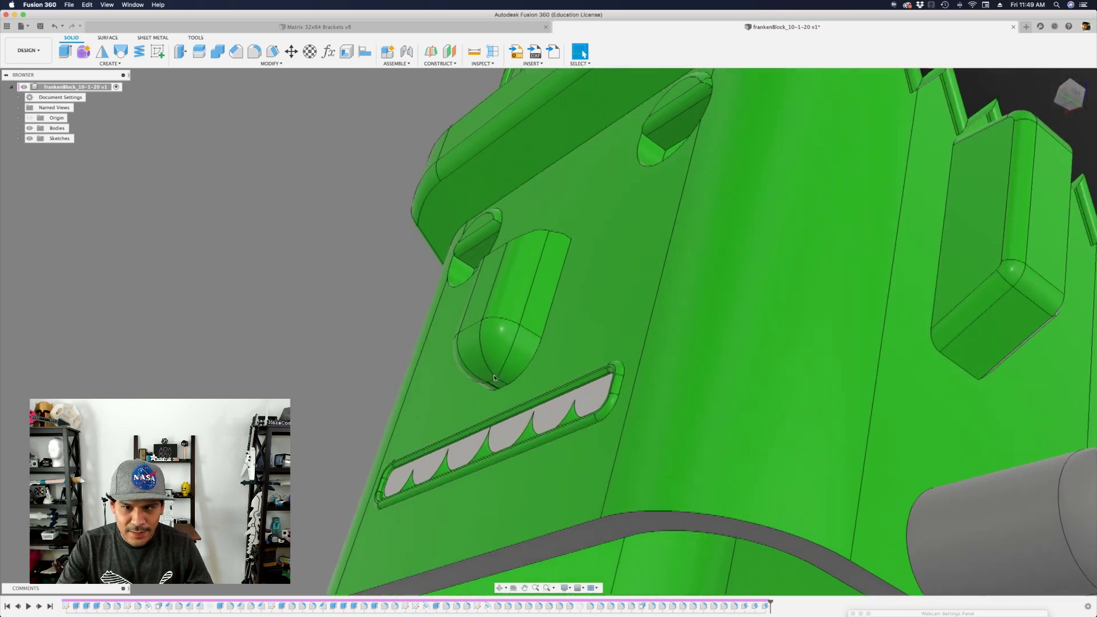
scroll(511, 373, up, 3)
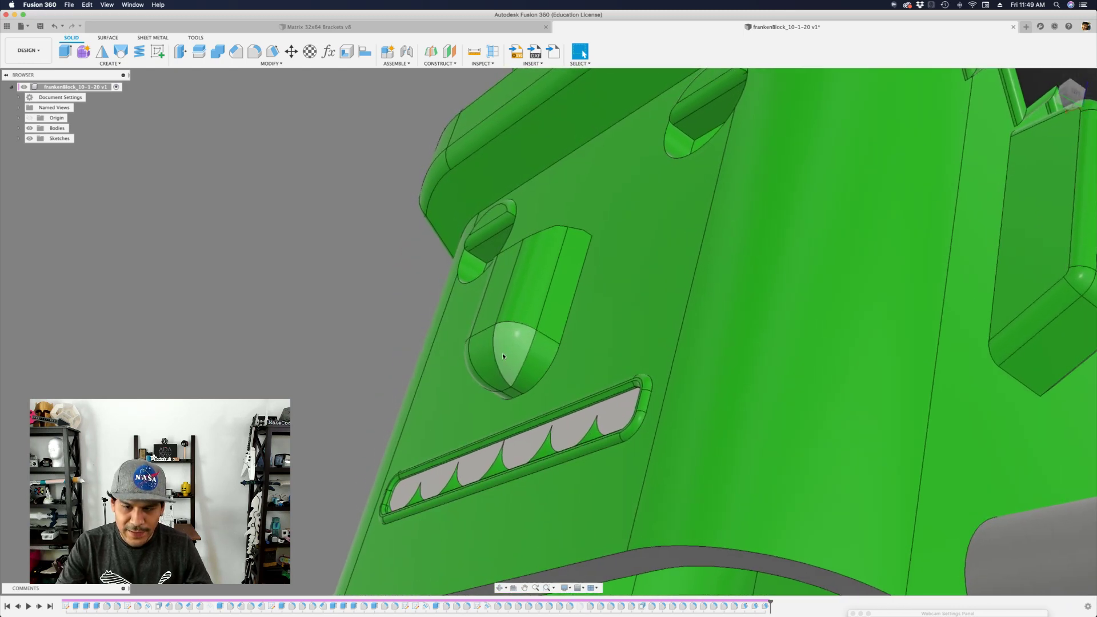
shift+scroll(527, 363, up, 1)
shift+middle_drag(494, 359, 650, 412)
key(F6)
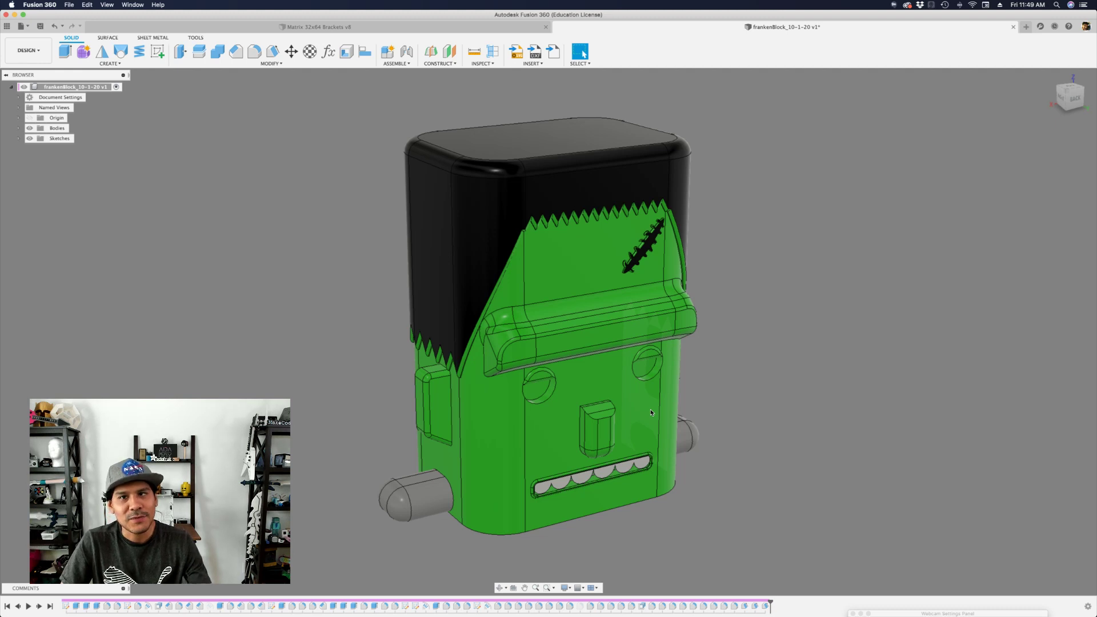
key(super+Tab)
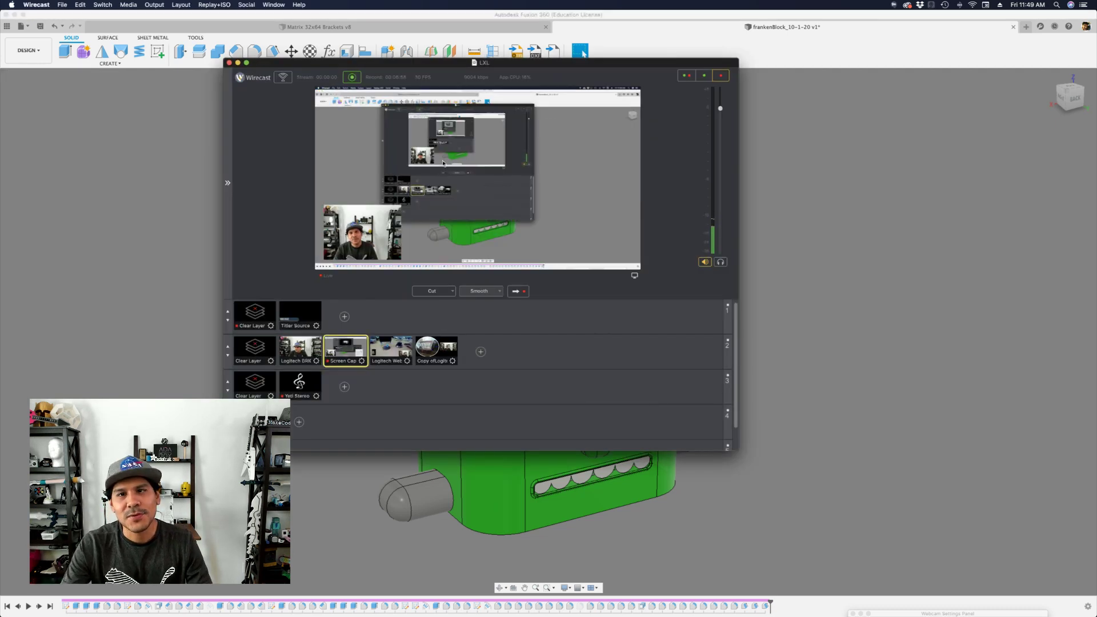